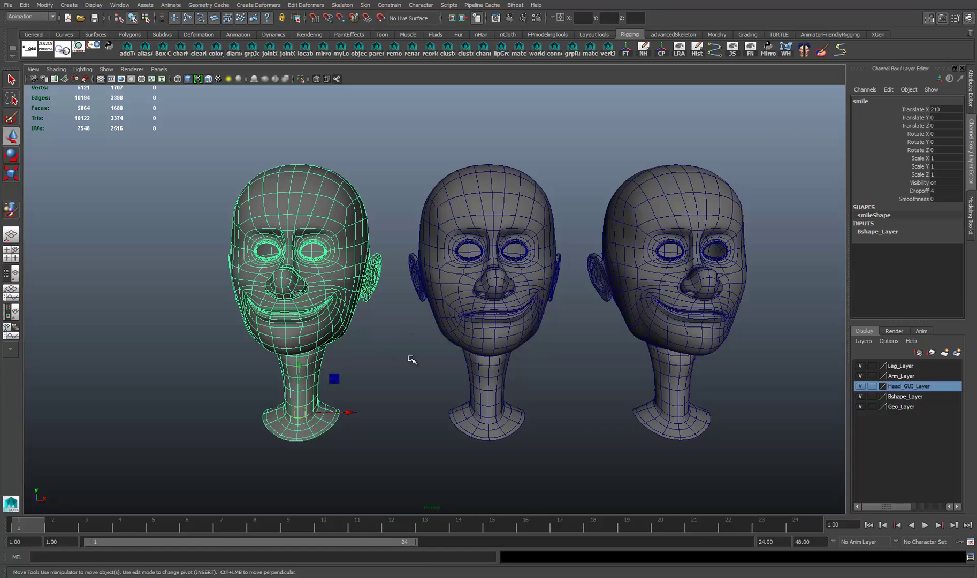
alt+drag(320, 292, 337, 296)
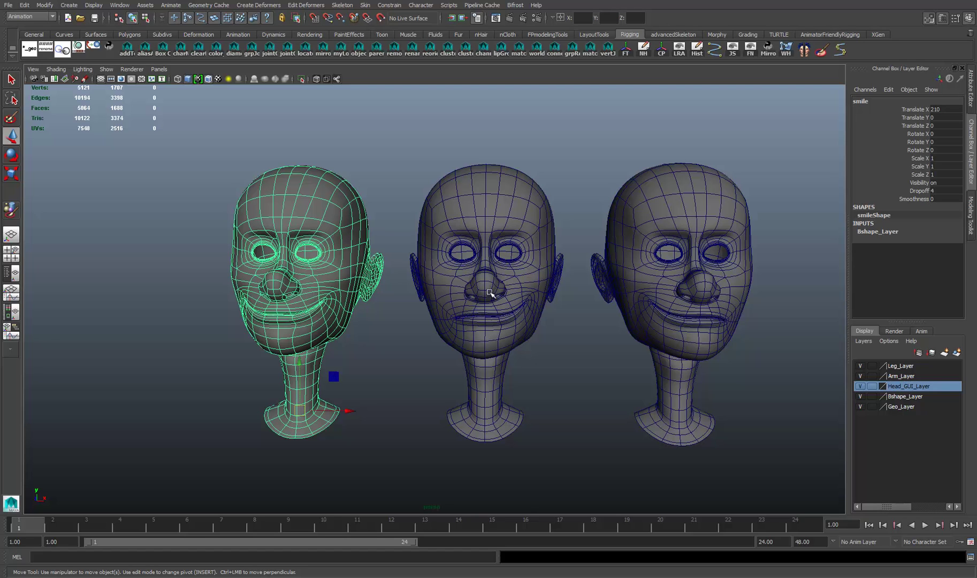
alt+drag(525, 306, 515, 308)
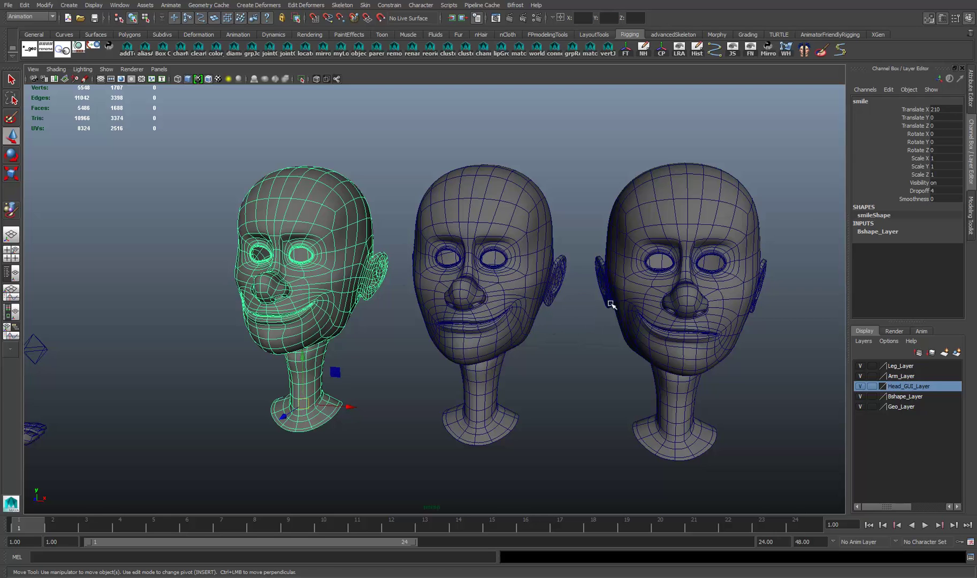
alt+drag(424, 326, 467, 318)
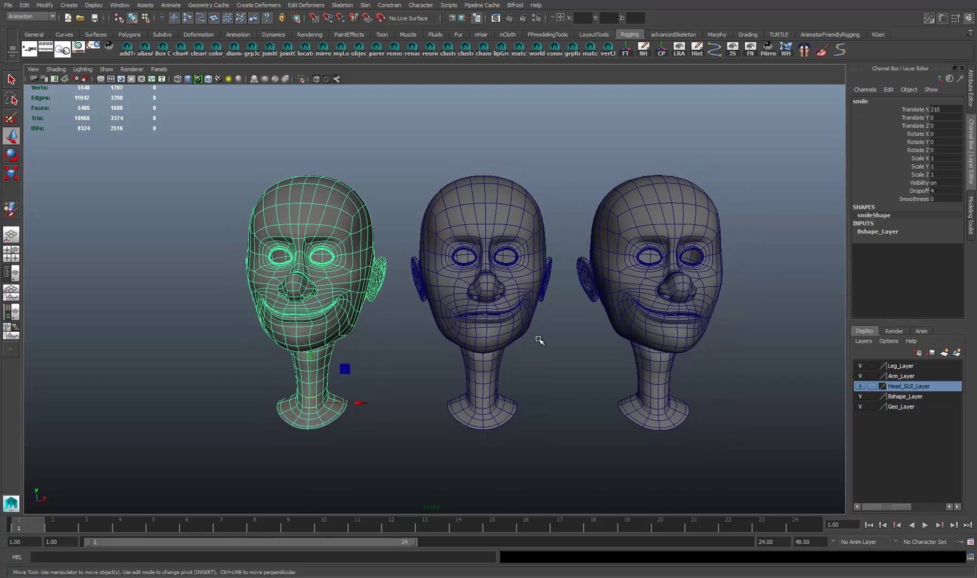
alt+drag(537, 339, 414, 323)
Step: Duplicate the character's neutral head mesh
alt+right_drag(414, 323, 305, 303)
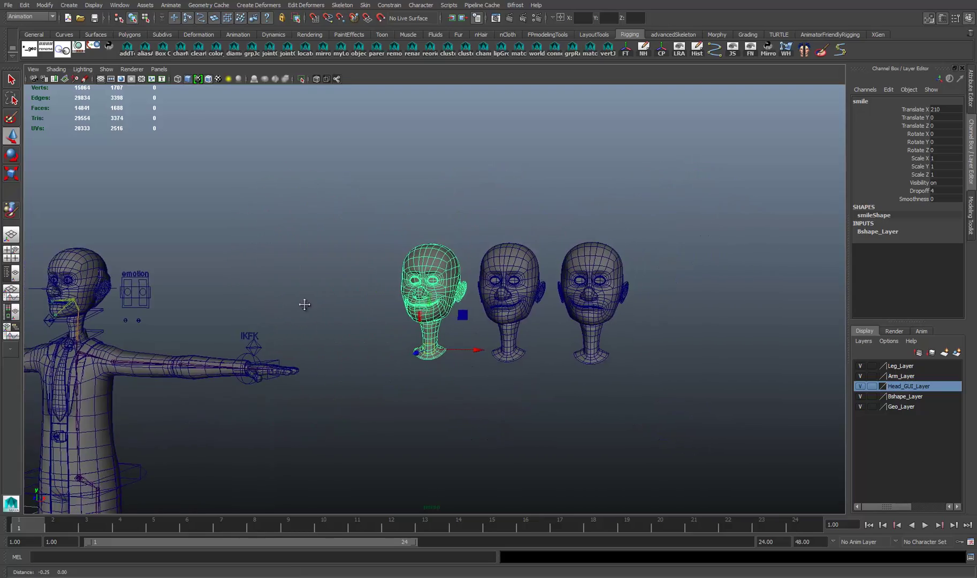
alt+middle_drag(305, 303, 648, 310)
alt+right_drag(463, 316, 593, 297)
alt+middle_drag(593, 297, 637, 268)
alt+right_drag(637, 268, 679, 266)
alt+middle_drag(548, 264, 548, 245)
click(390, 191)
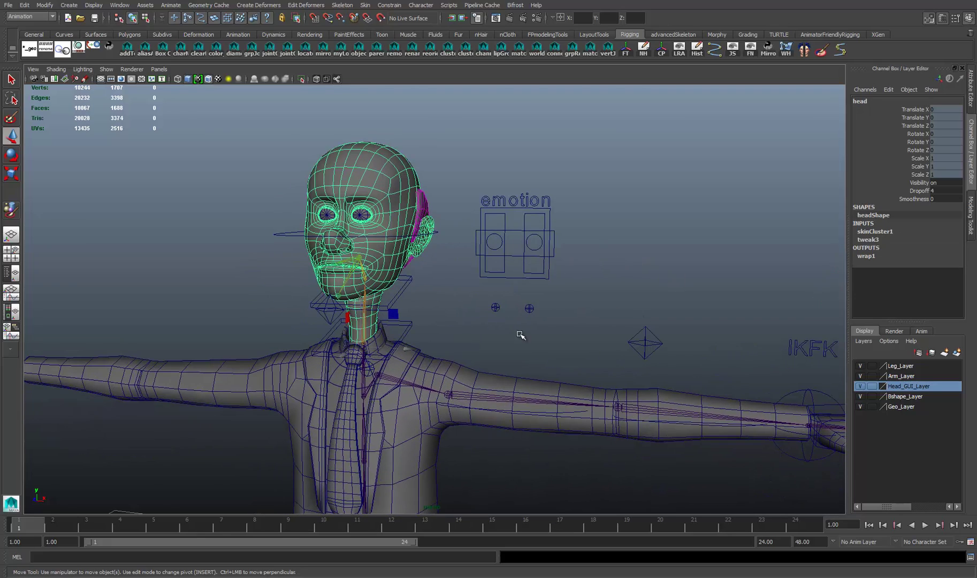
alt+middle_drag(516, 299, 464, 316)
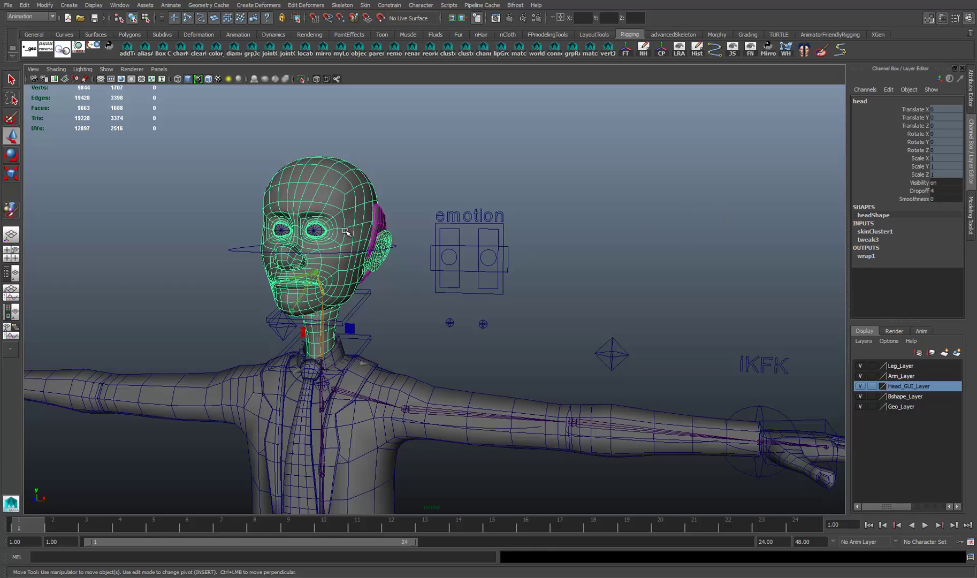
key(ctrl+d)
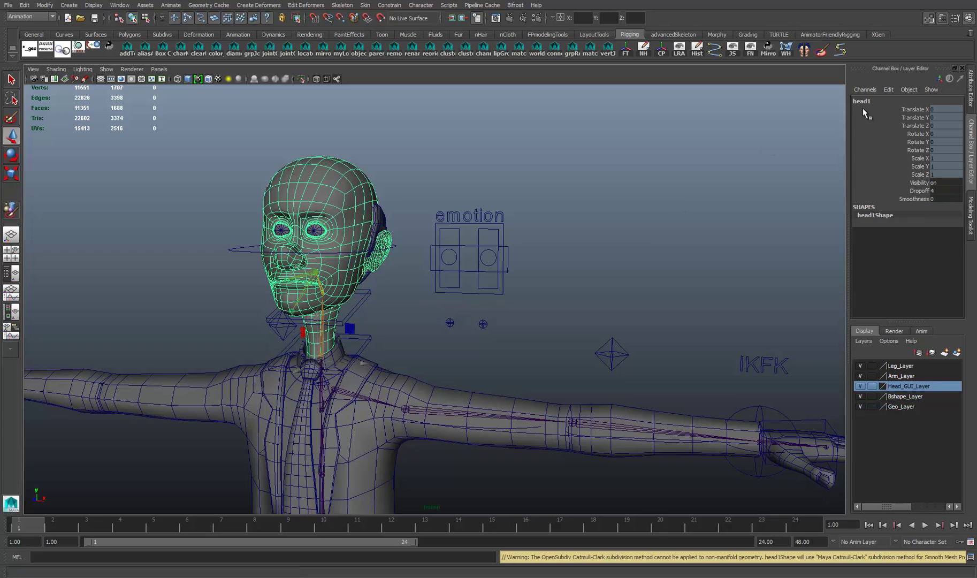
Step: Unlock the translate, rotate and scale channels of the duplicated head
click(912, 109)
shift+click(915, 173)
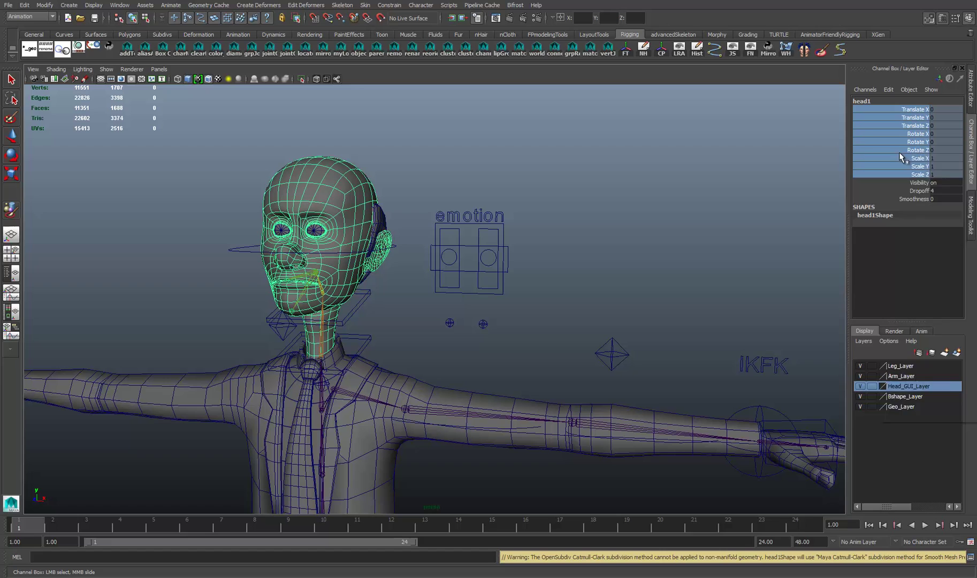
right_click(900, 153)
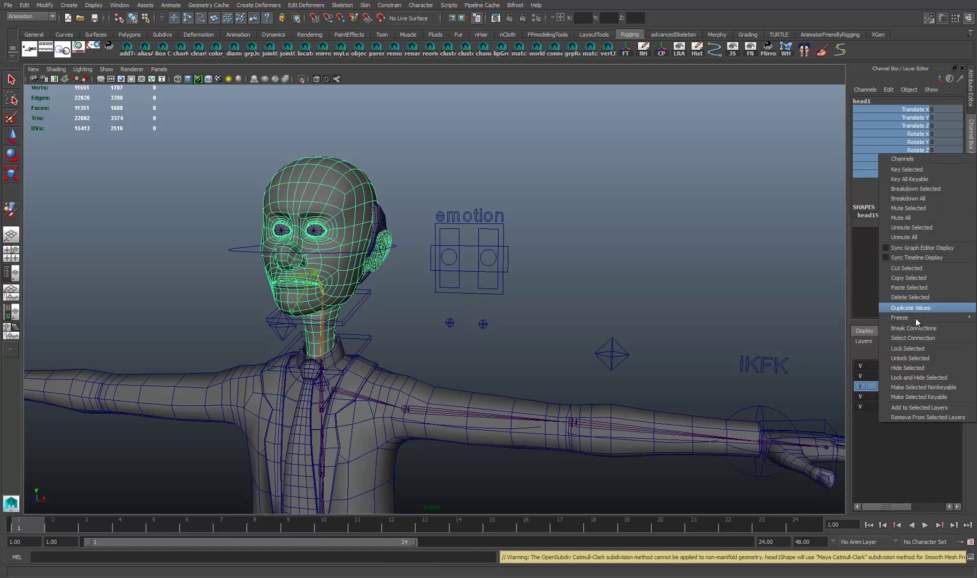
click(911, 358)
Step: Move the duplicated head away from the character to above the first smile head, at about X 208.7 and Y 62.4
scroll(540, 250, down, 5)
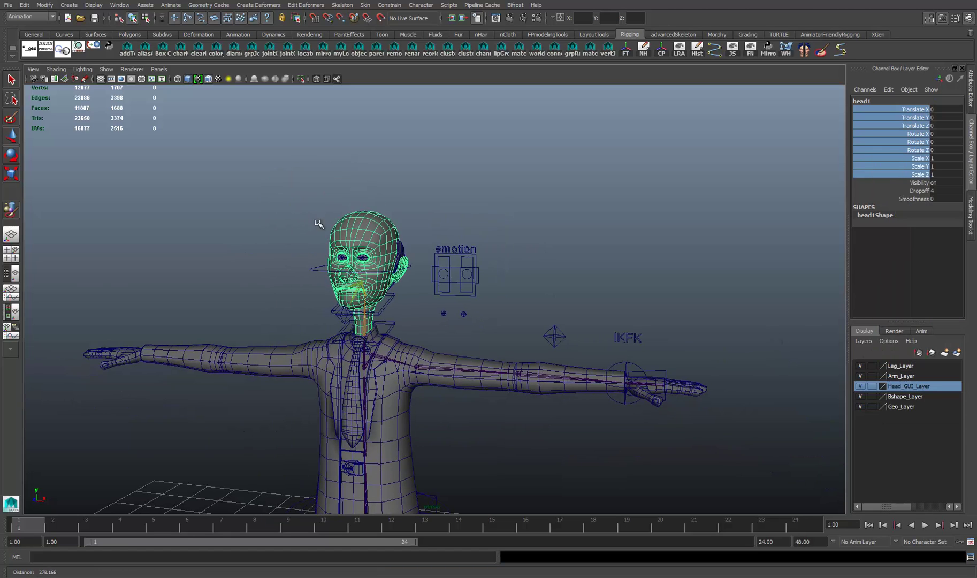
alt+drag(424, 230, 386, 222)
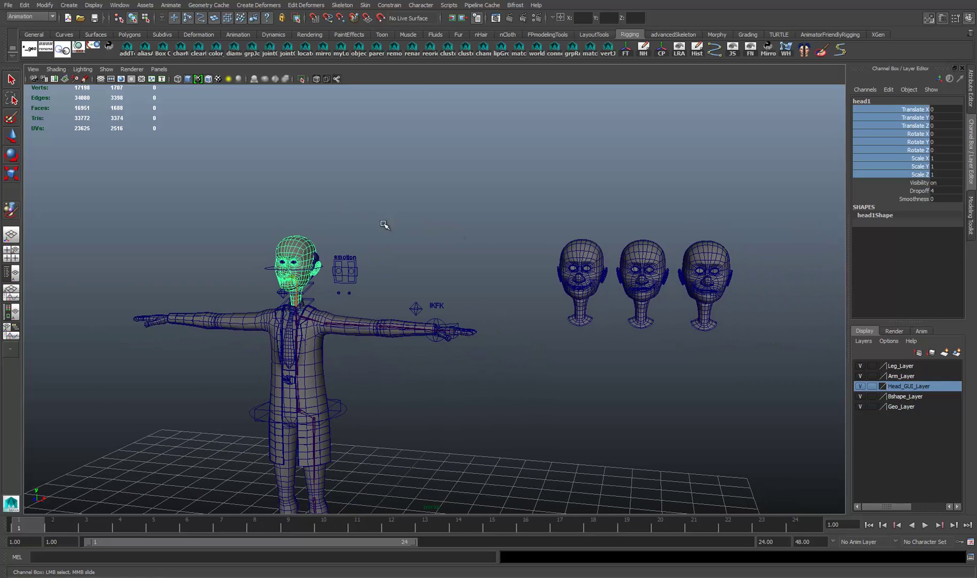
key(w)
drag(329, 309, 629, 334)
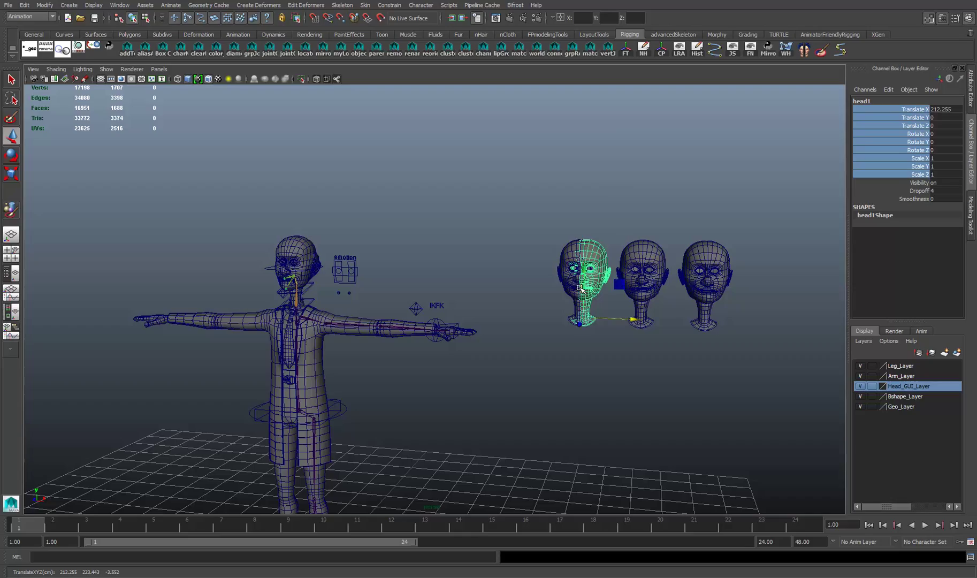
drag(580, 286, 589, 186)
scroll(579, 224, up, 2)
alt+middle_drag(578, 224, 544, 239)
mouse_move(543, 238)
alt+mouse_down()
mouse_move(665, 246)
mouse_move(457, 263)
mouse_move(547, 228)
alt+mouse_up()
alt+middle_drag(547, 228, 476, 259)
alt+drag(476, 259, 598, 223)
alt+middle_drag(599, 224, 552, 243)
alt+drag(552, 243, 563, 251)
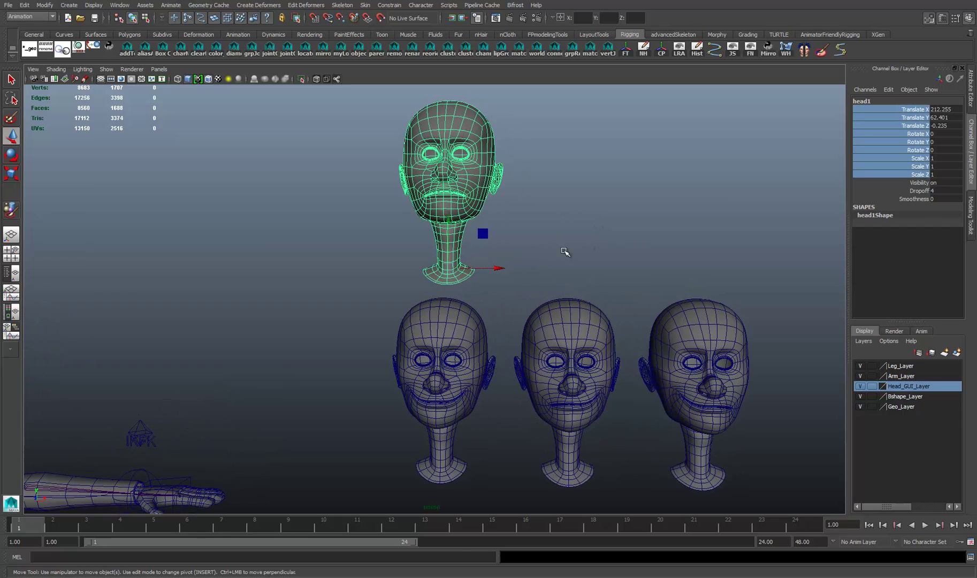
drag(499, 270, 484, 275)
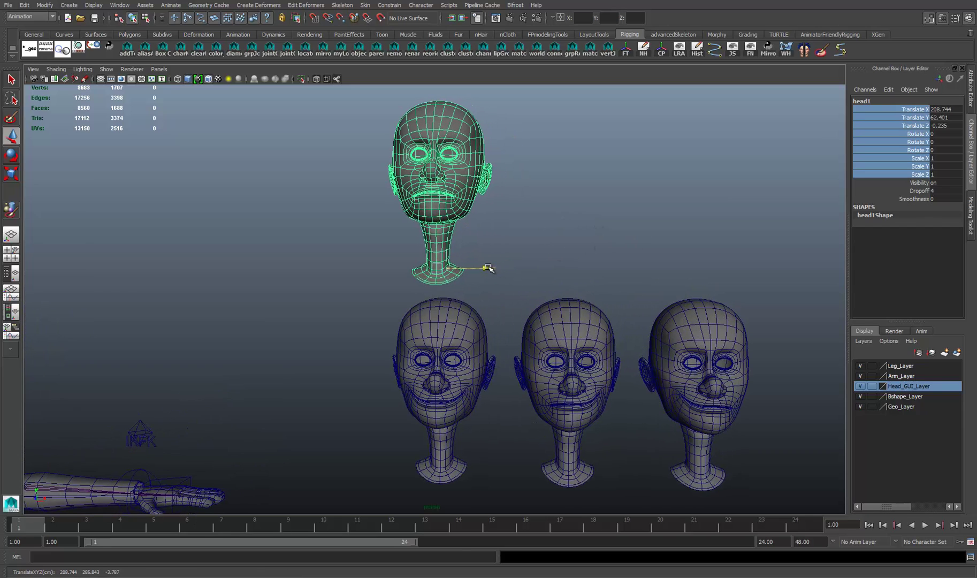
Step: Set the duplicated head's Translate X to 210, Translate Y to 60 and Translate Z to 0
double_click(953, 109)
text(201)
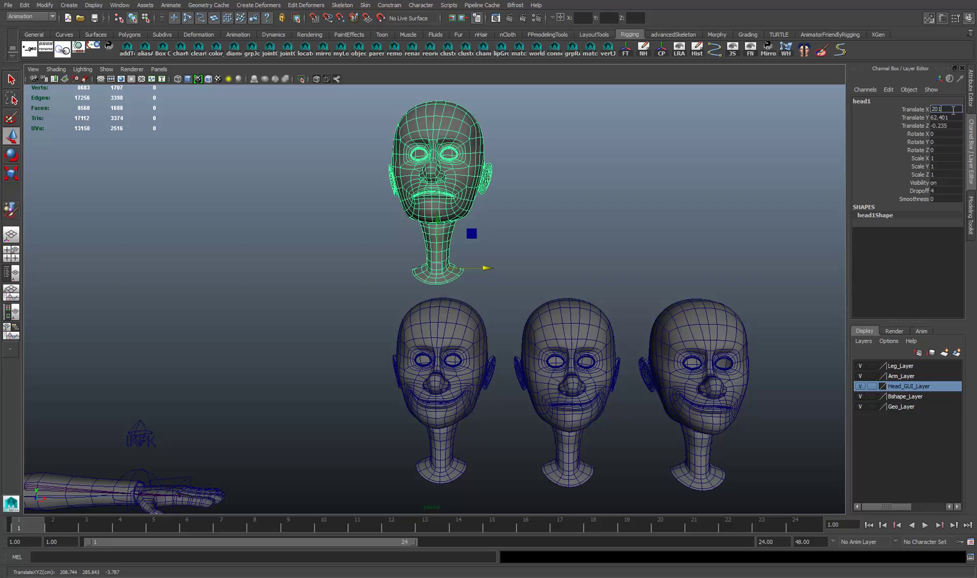
key(Return)
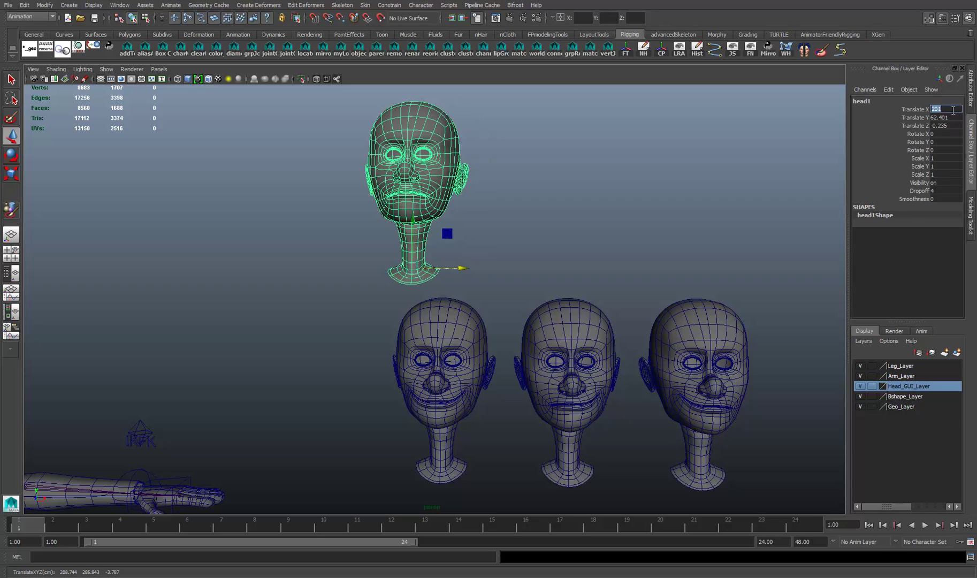
key(Return)
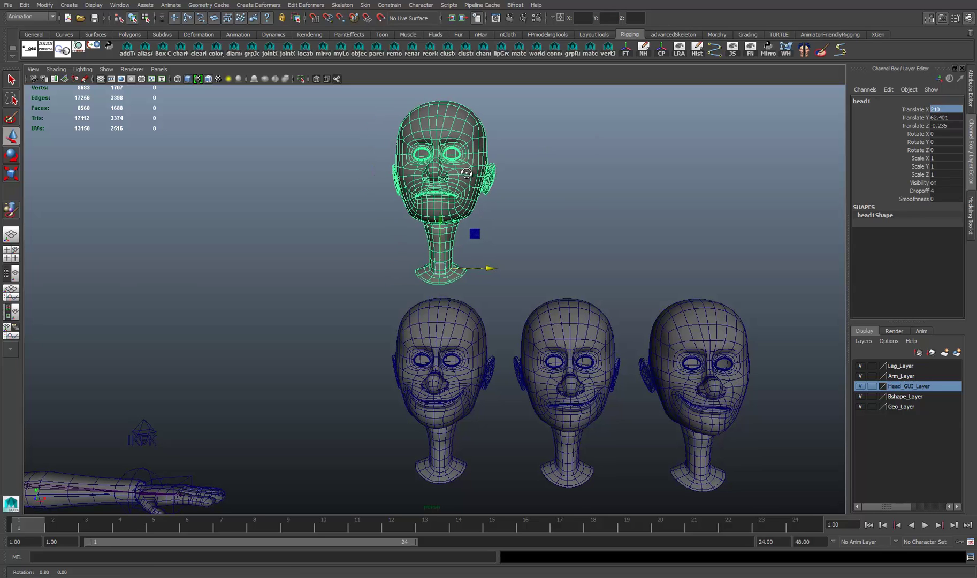
click(952, 119)
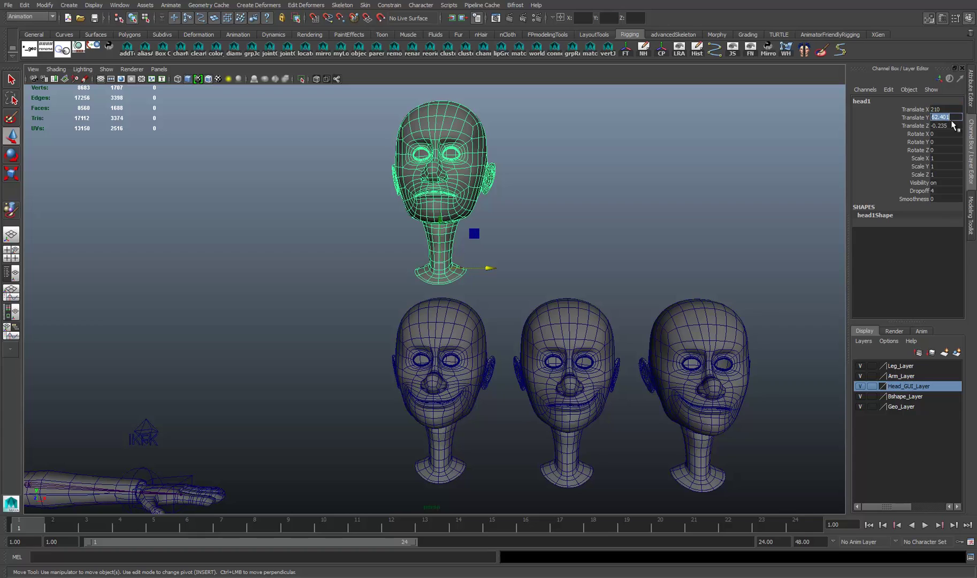
text(60)
key(Return)
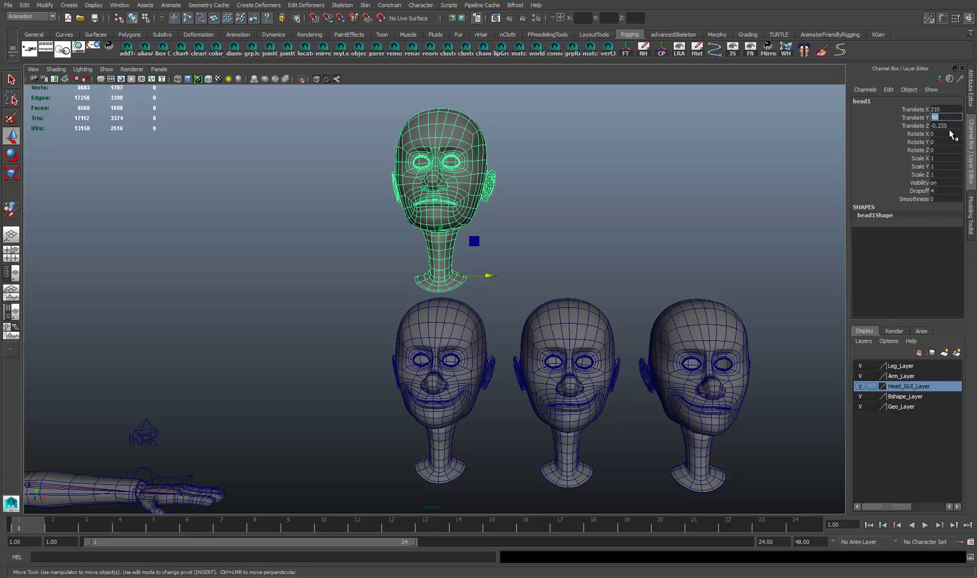
click(949, 126)
text(0)
key(Return)
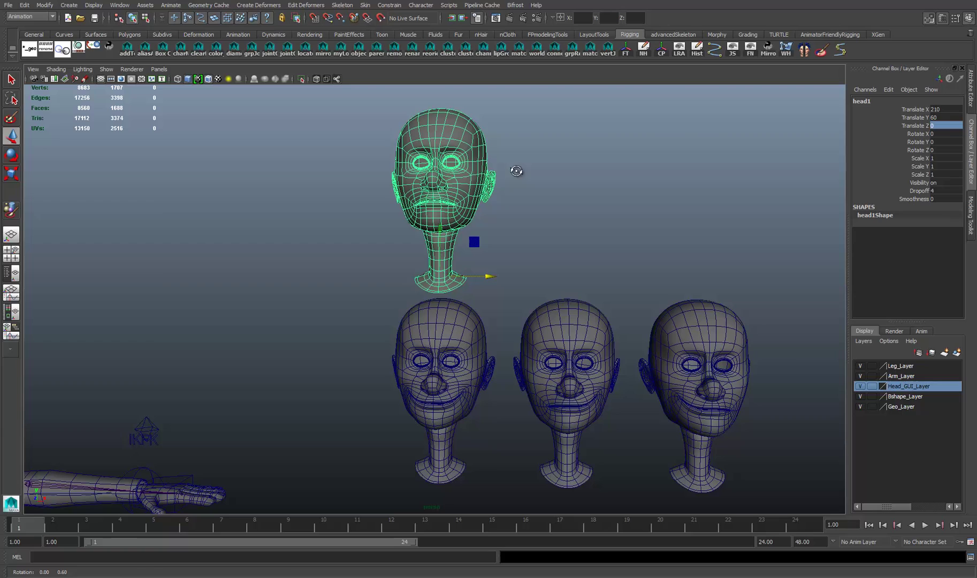
Step: Rename the duplicated head to frown and make two further copies of it, spaced about 40 units apart along X
double_click(862, 101)
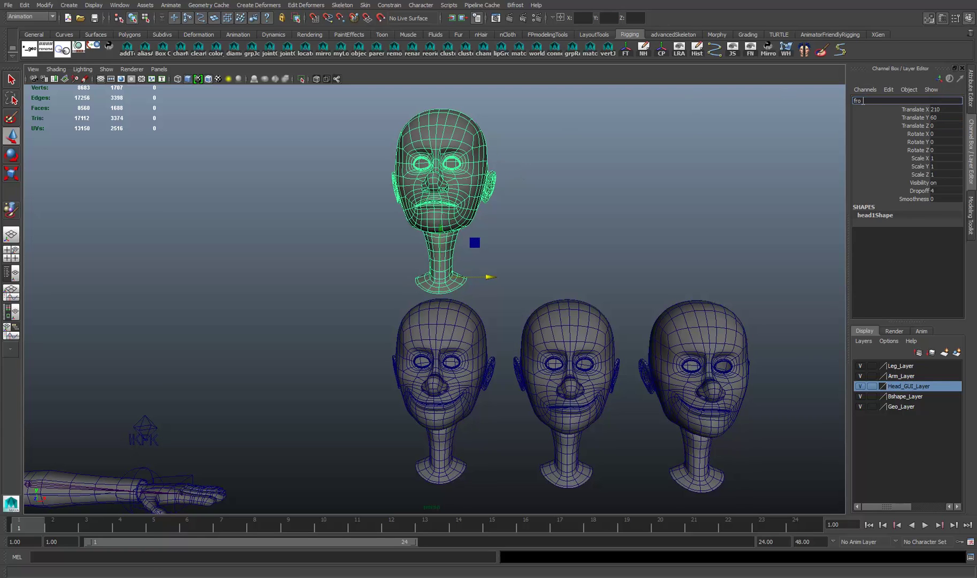
key(Return)
alt+drag(679, 223, 571, 255)
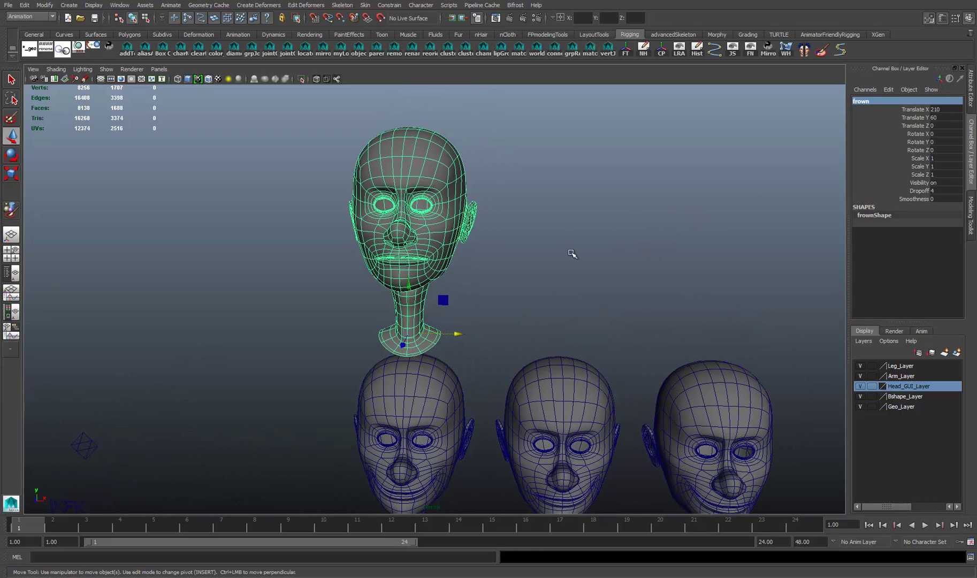
key(ctrl+d)
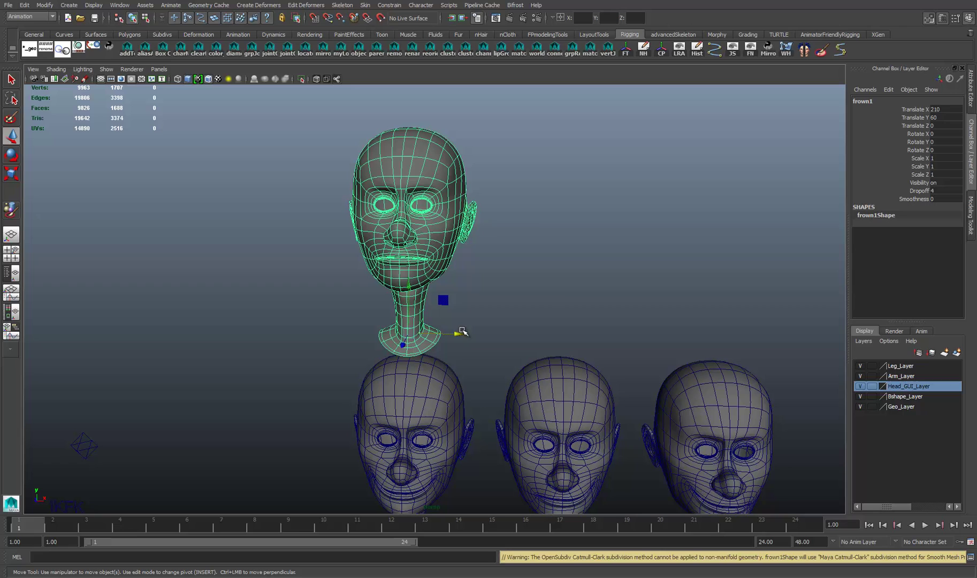
drag(458, 332, 764, 320)
key(ctrl+d)
Step: Set the middle frown copy's Translate X to 250 and rename it L_frown
click(583, 201)
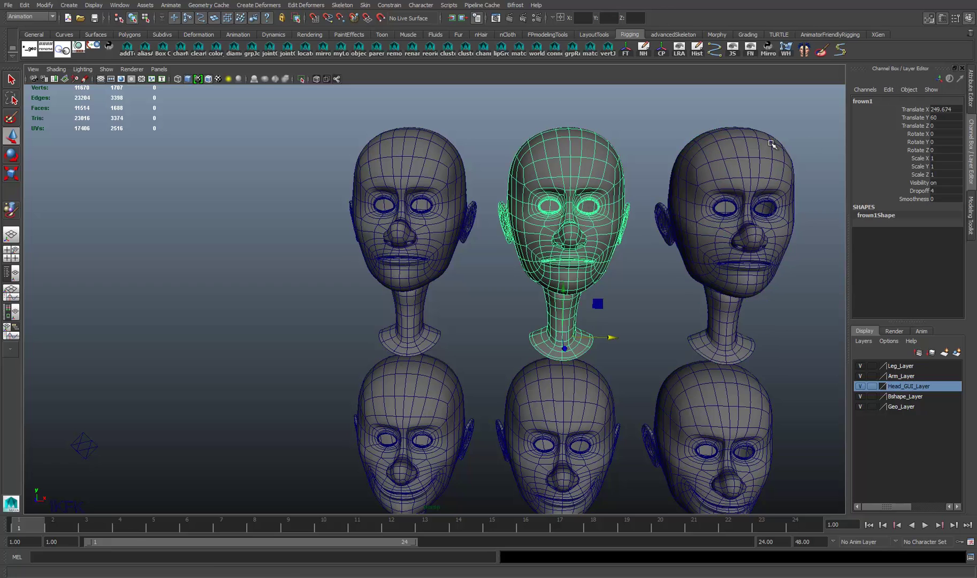
alt+drag(562, 328, 556, 308)
alt+middle_drag(563, 298, 555, 298)
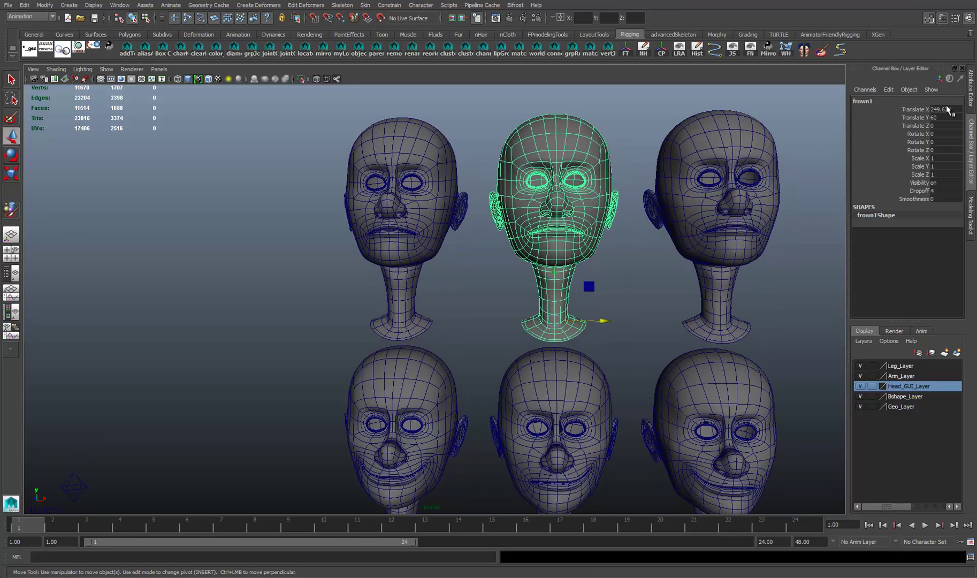
text(250)
key(Return)
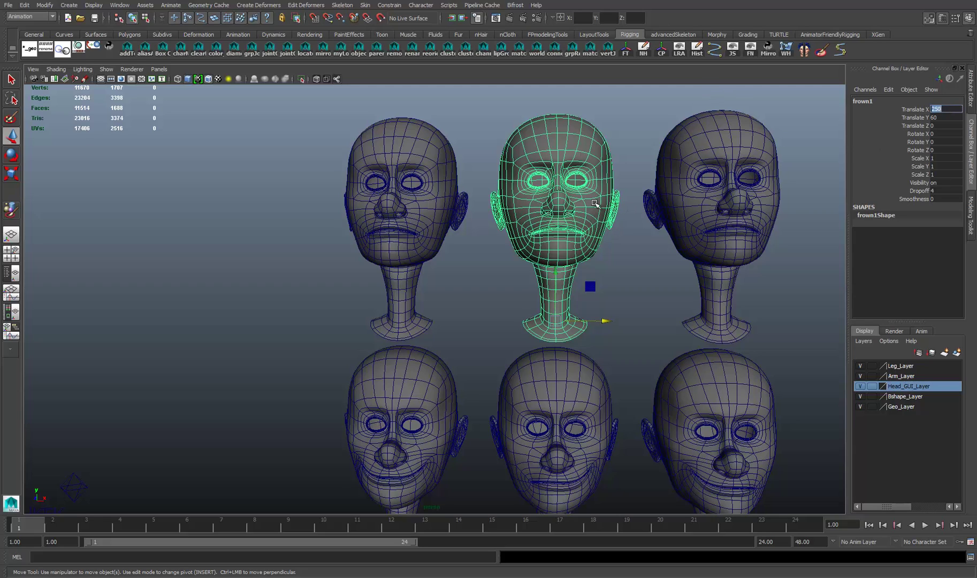
double_click(875, 101)
click(880, 101)
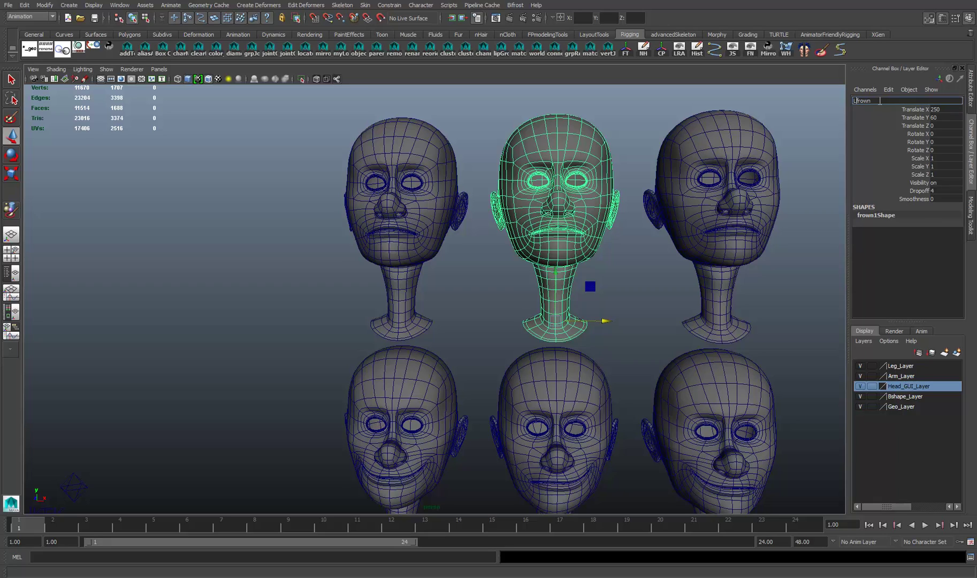
key(Return)
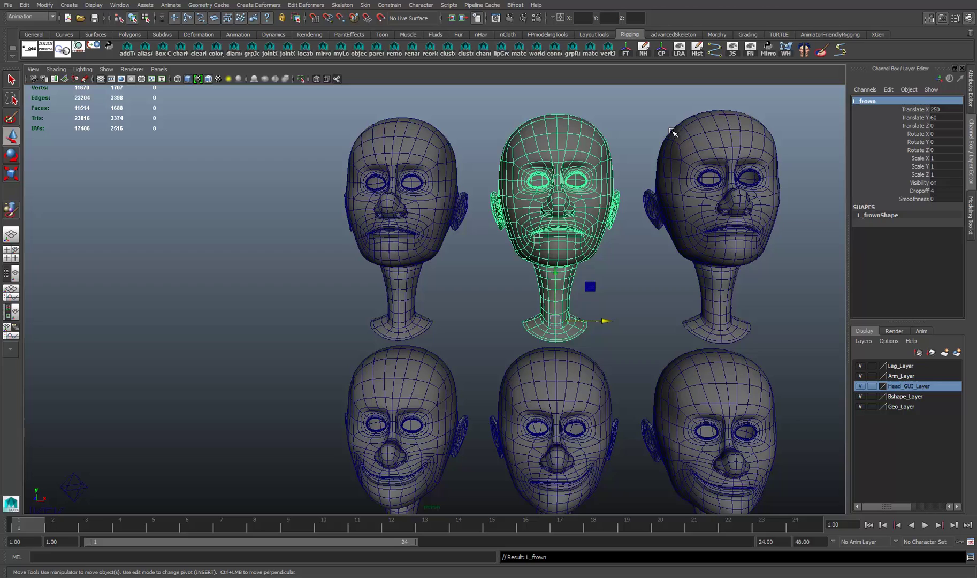
Step: Rename the third copy in the frown row to R_frown
click(716, 161)
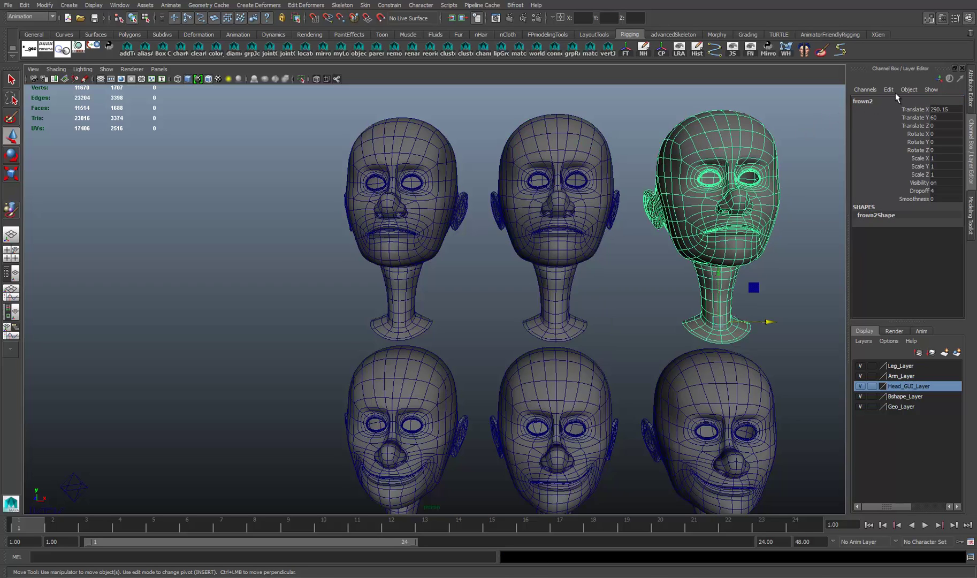
double_click(876, 100)
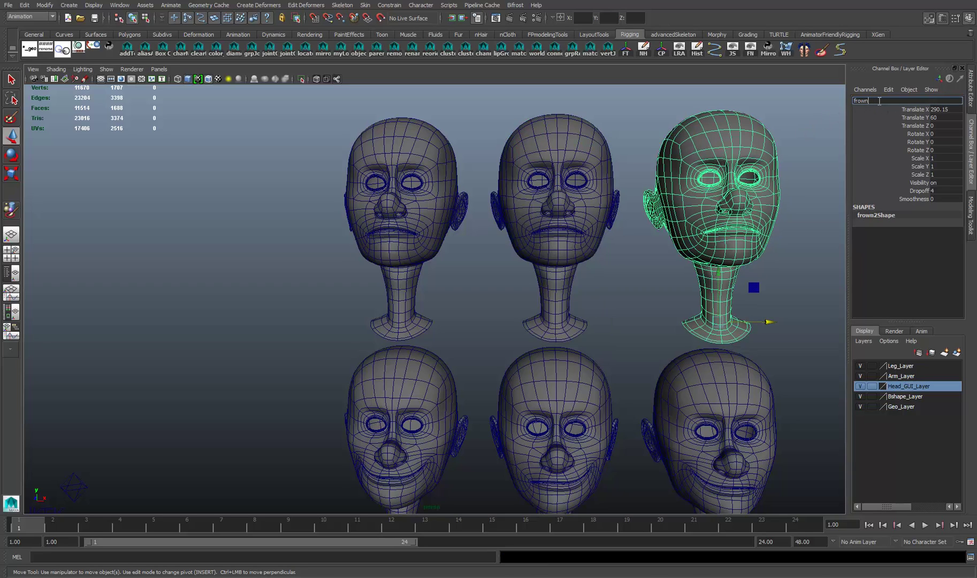
text(R_)
key(Return)
Step: Select the frown head at X 210 and examine its mouth and face mesh up close
mouse_move(397, 209)
alt+mouse_down()
mouse_move(418, 209)
mouse_move(402, 200)
alt+mouse_up()
click(436, 199)
alt+middle_drag(423, 200, 514, 210)
alt+right_drag(513, 211, 592, 210)
alt+drag(594, 211, 537, 235)
alt+right_drag(536, 236, 584, 219)
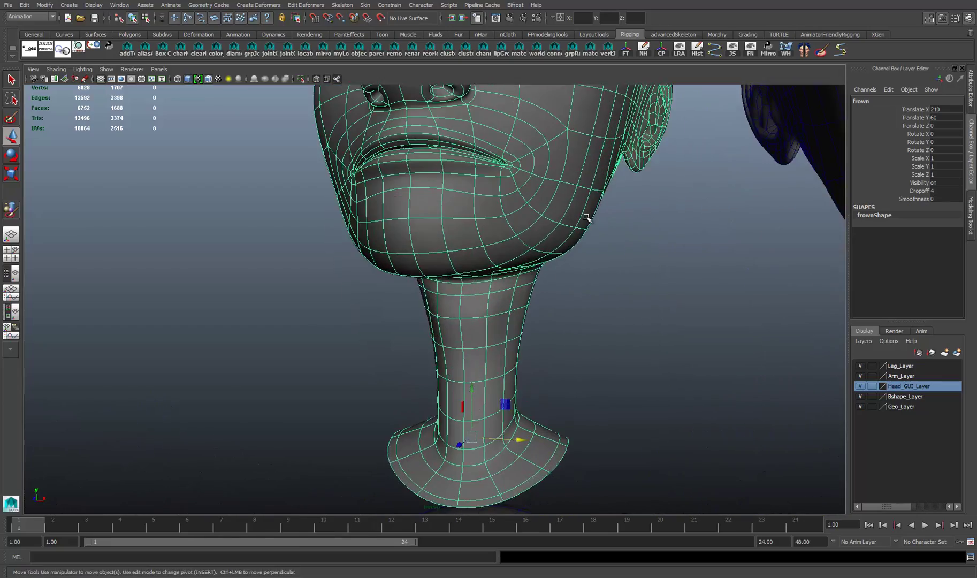
alt+middle_drag(585, 219, 582, 315)
alt+right_drag(582, 316, 524, 286)
alt+drag(523, 286, 525, 296)
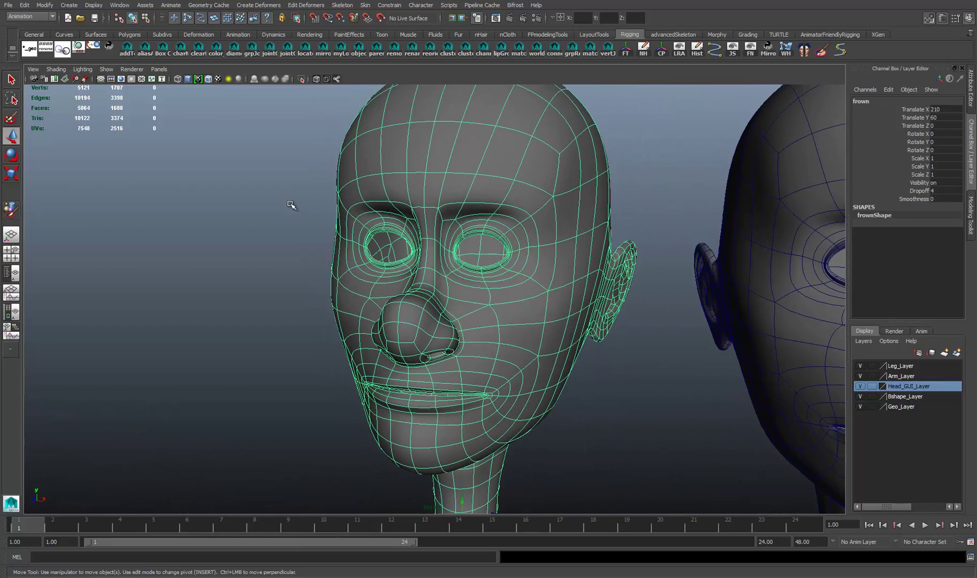
Step: Show the Move Tool's settings with its soft selection and symmetry options, and narrow the settings area beside the frown head
double_click(11, 138)
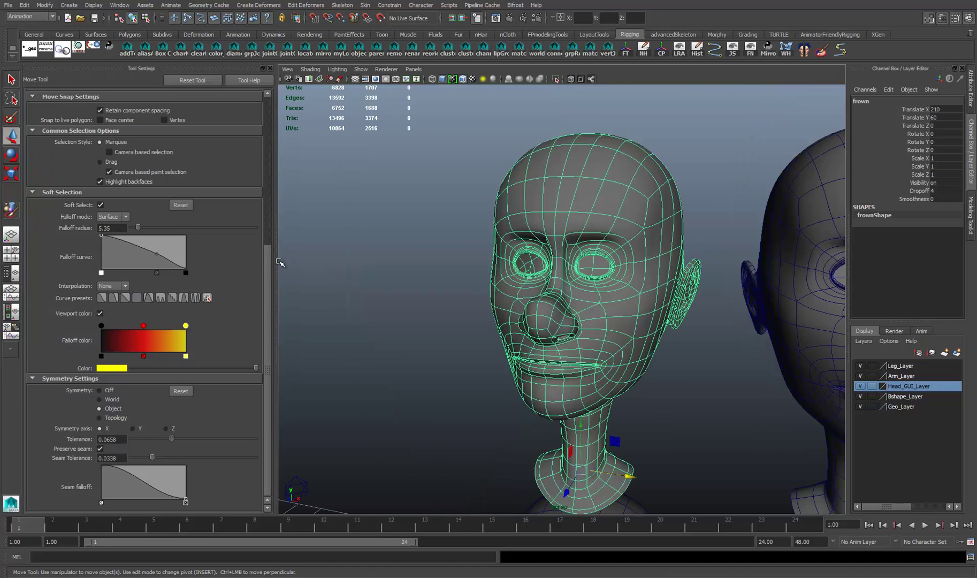
drag(274, 259, 234, 260)
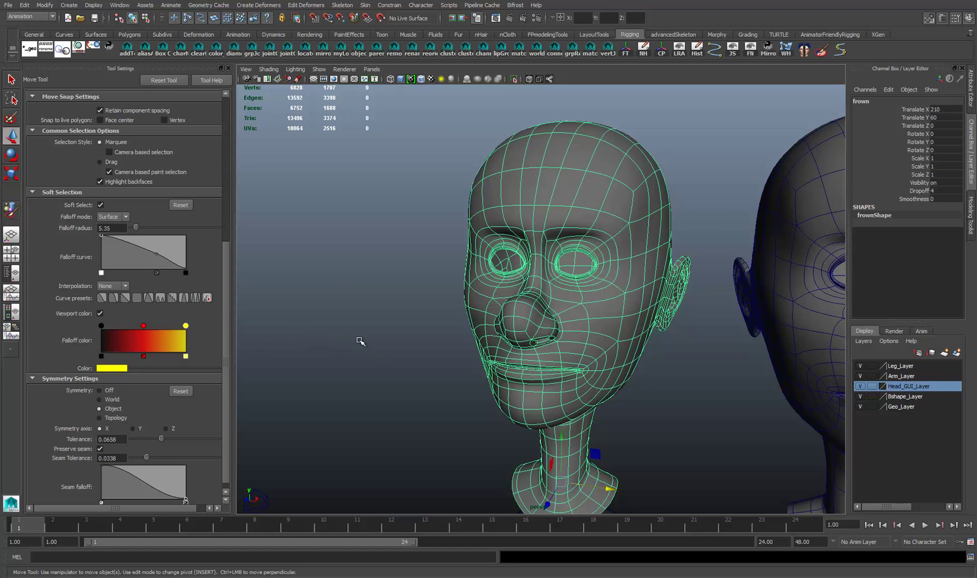
alt+drag(361, 341, 333, 325)
alt+right_drag(333, 324, 392, 332)
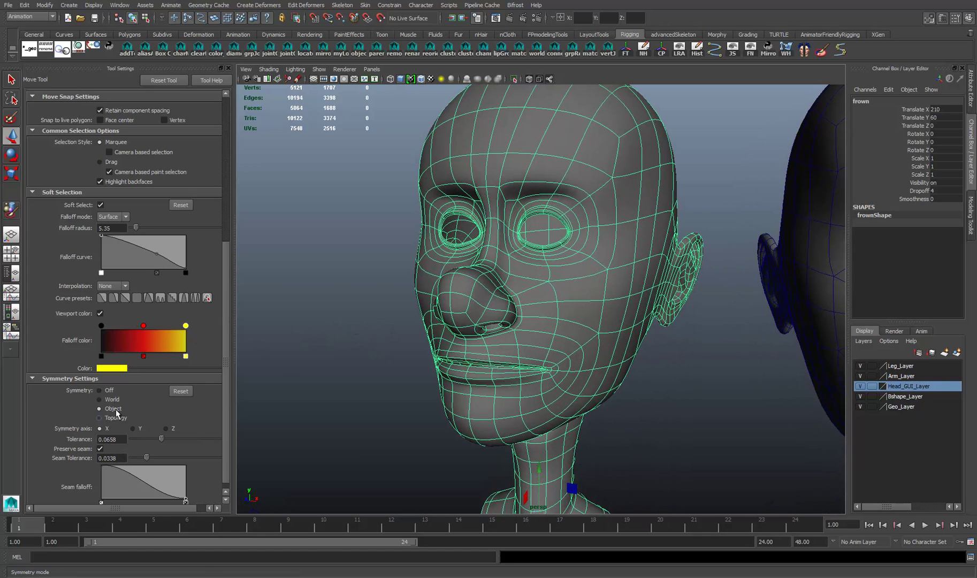
Step: Switch the frown head to vertex editing with soft selection enabled and its falloff mode set to Surface
right_click(572, 312)
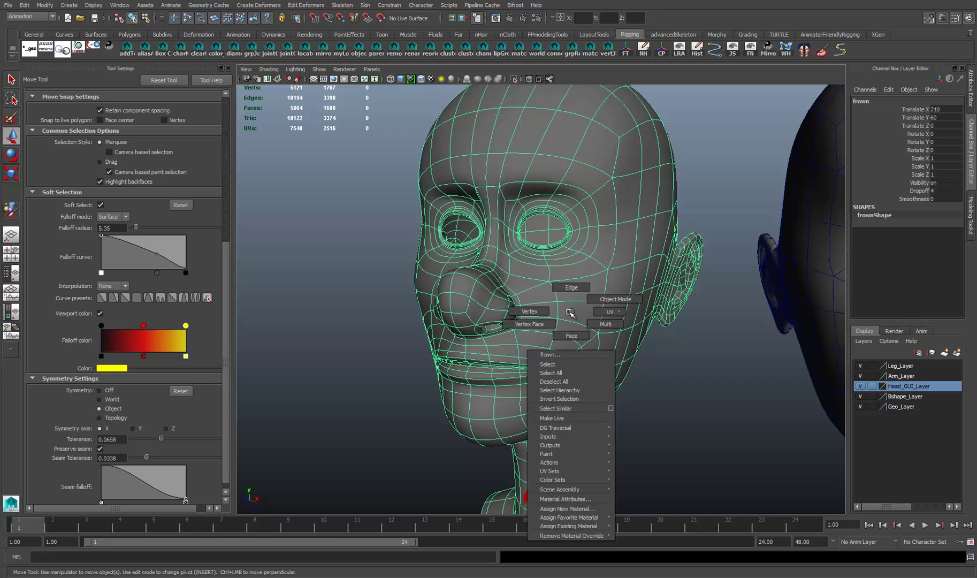
right_drag(570, 312, 529, 312)
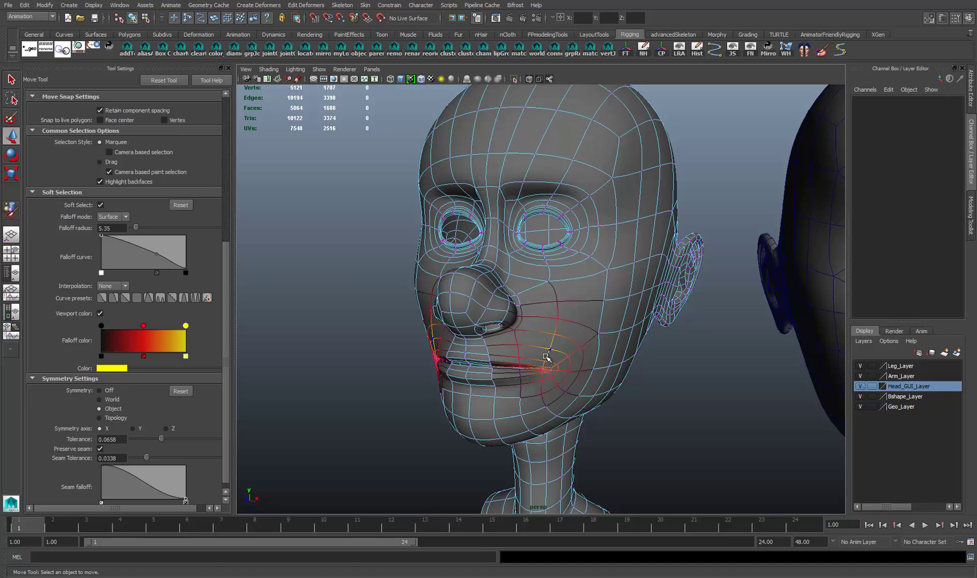
mouse_move(546, 357)
middle_down()
mouse_move(548, 373)
mouse_move(550, 348)
mouse_move(551, 372)
middle_up()
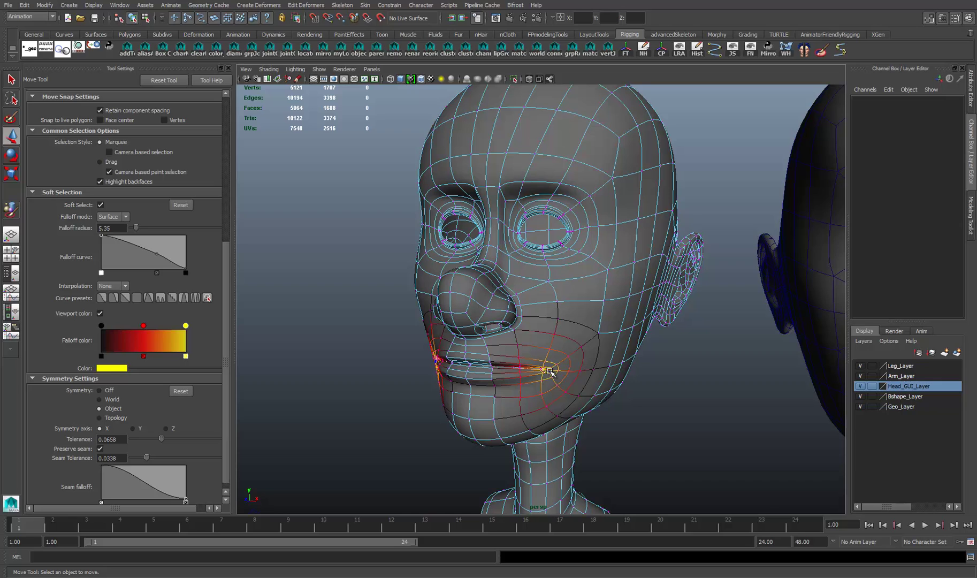
key(b)
key(b)
key(b)
key(b)
click(544, 410)
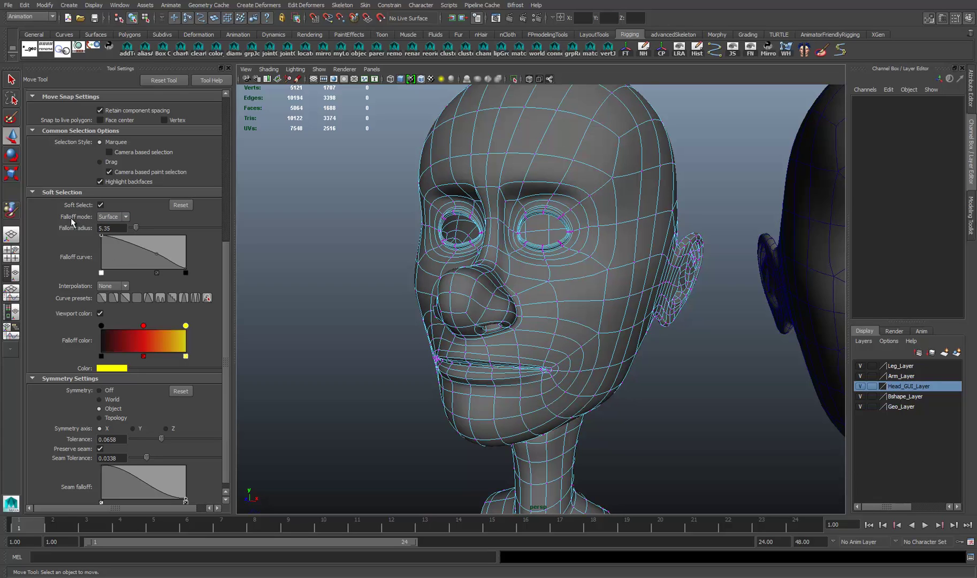
click(101, 219)
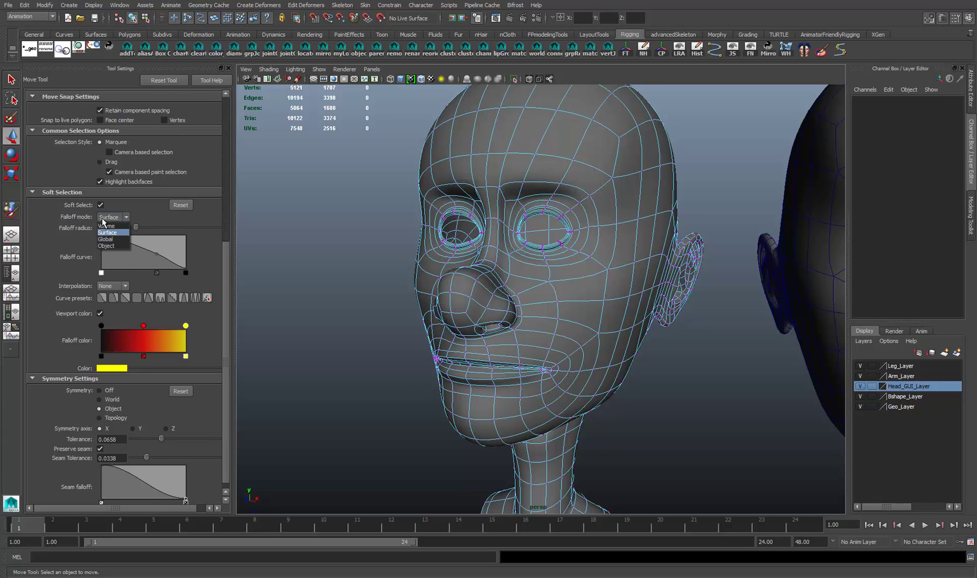
click(109, 233)
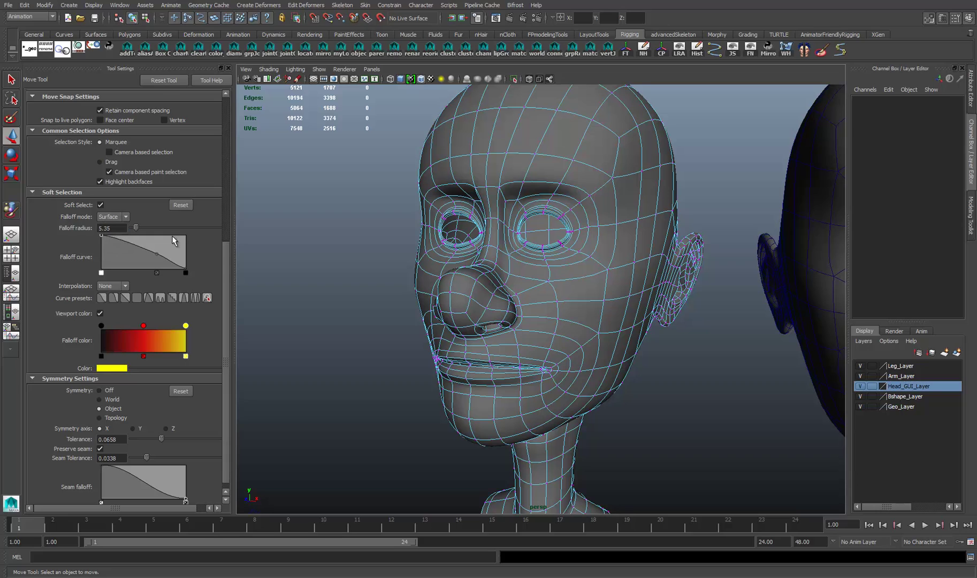
Step: Select the frown head's mouth corner vertices, set the soft selection falloff radius to 7.41, and pull the corners down
click(550, 369)
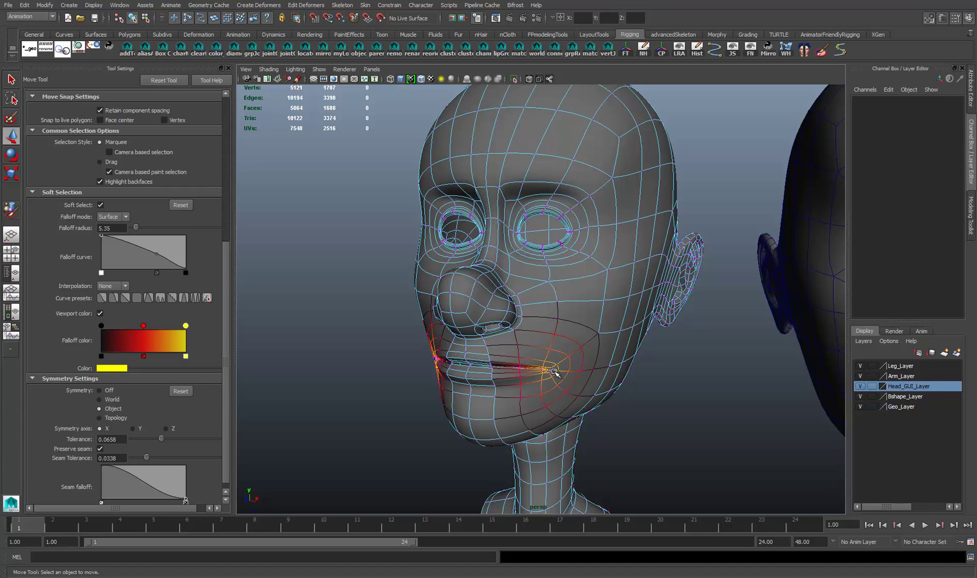
click(555, 371)
alt+right_drag(599, 377, 739, 379)
alt+middle_drag(673, 374, 655, 257)
alt+right_drag(655, 268, 612, 292)
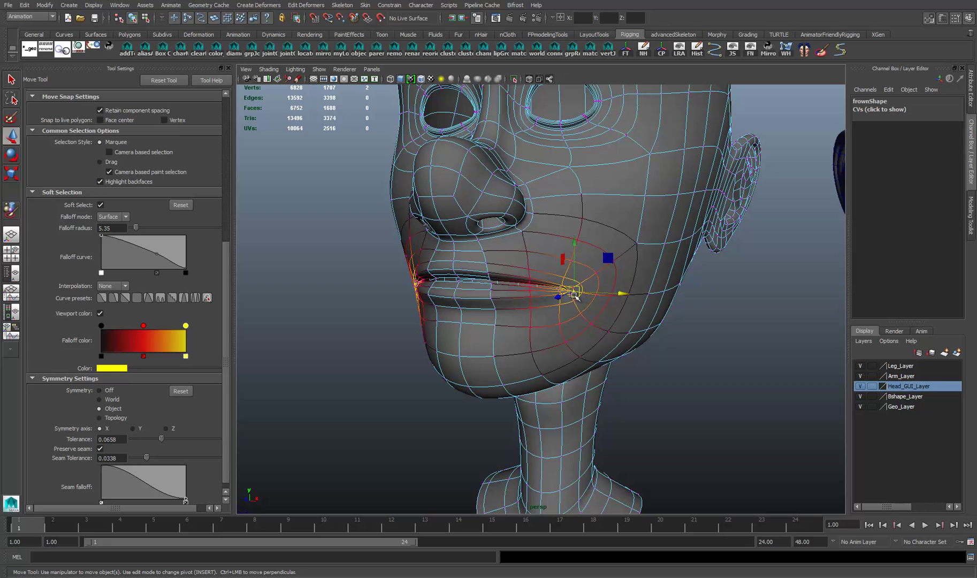
key(b)
drag(573, 294, 590, 298)
middle_drag(591, 299, 605, 301)
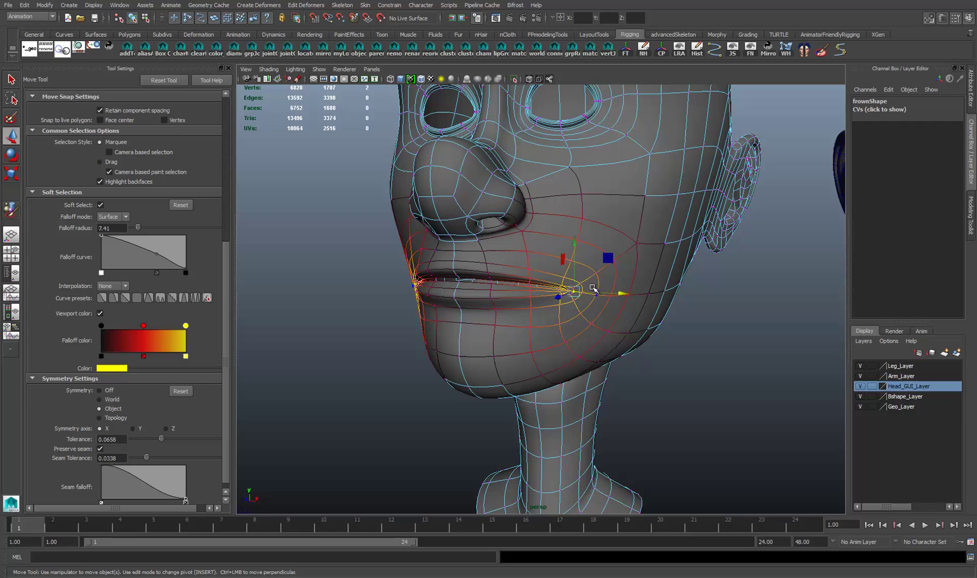
drag(573, 292, 574, 321)
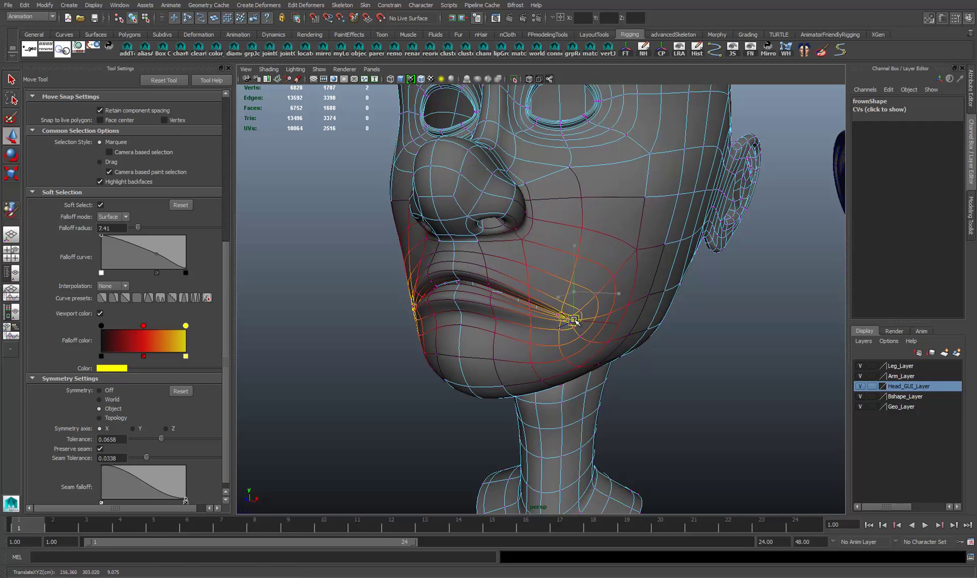
Step: Rotate the soft-selected mouth corners of the frown head so the lips curve further downward
alt+drag(617, 277, 567, 264)
mouse_move(568, 264)
alt+middle_down()
mouse_move(609, 288)
mouse_move(566, 284)
mouse_move(580, 273)
alt+middle_up()
alt+drag(580, 273, 563, 286)
alt+middle_drag(563, 286, 554, 294)
alt+drag(554, 293, 557, 297)
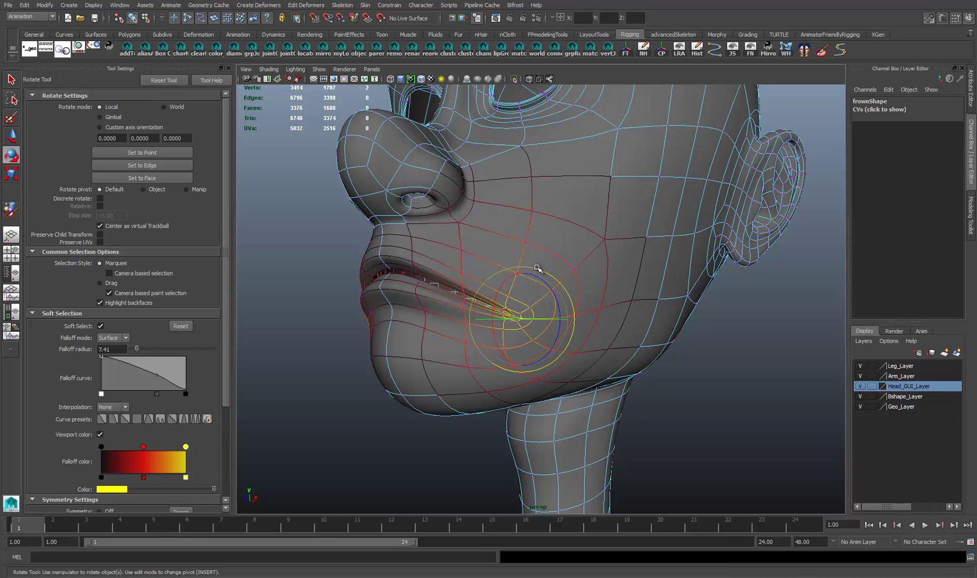
drag(537, 268, 551, 282)
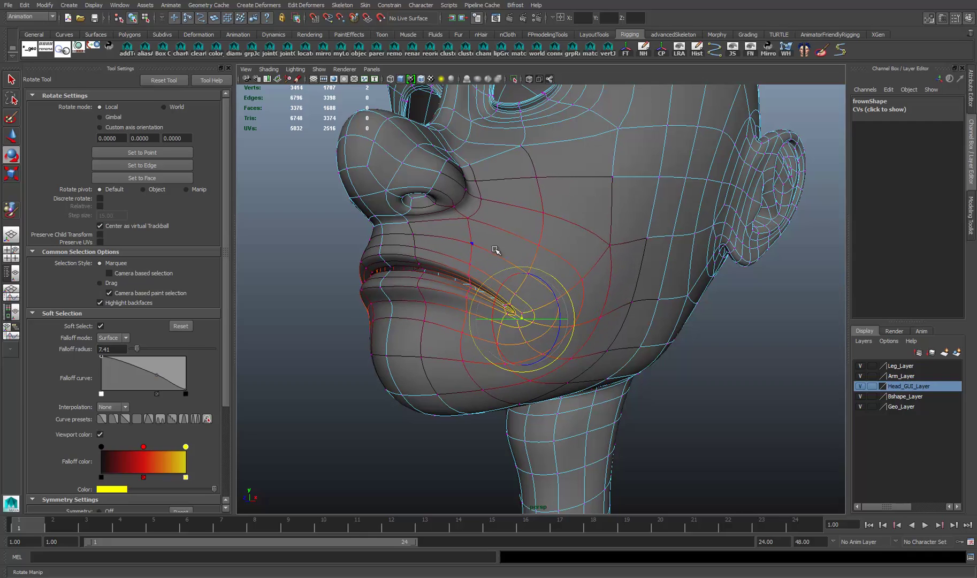
alt+drag(495, 250, 578, 263)
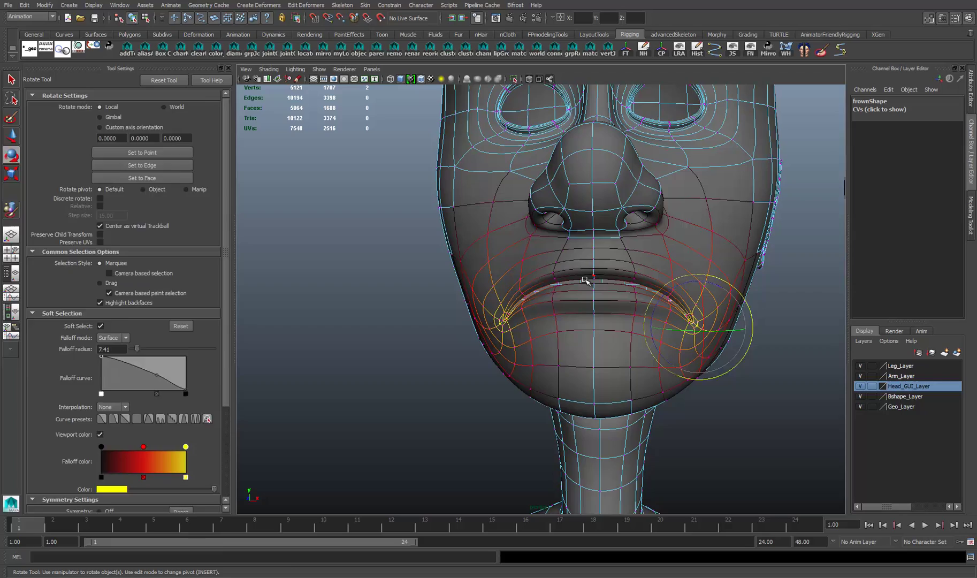
Step: Move the frown head's cheek vertex and the jaw-side vertex below it slightly downward on both sides
key(w)
alt+drag(665, 306, 585, 304)
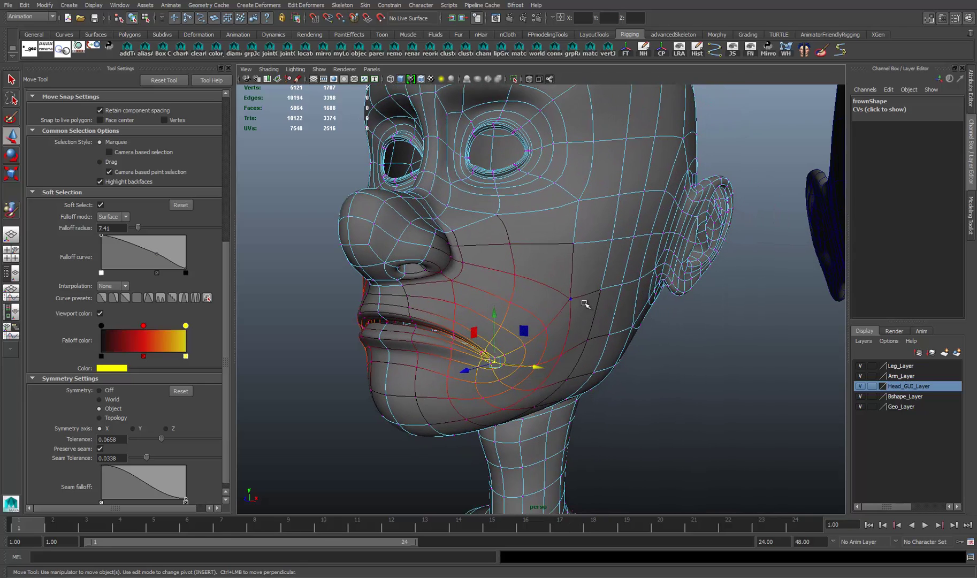
click(571, 300)
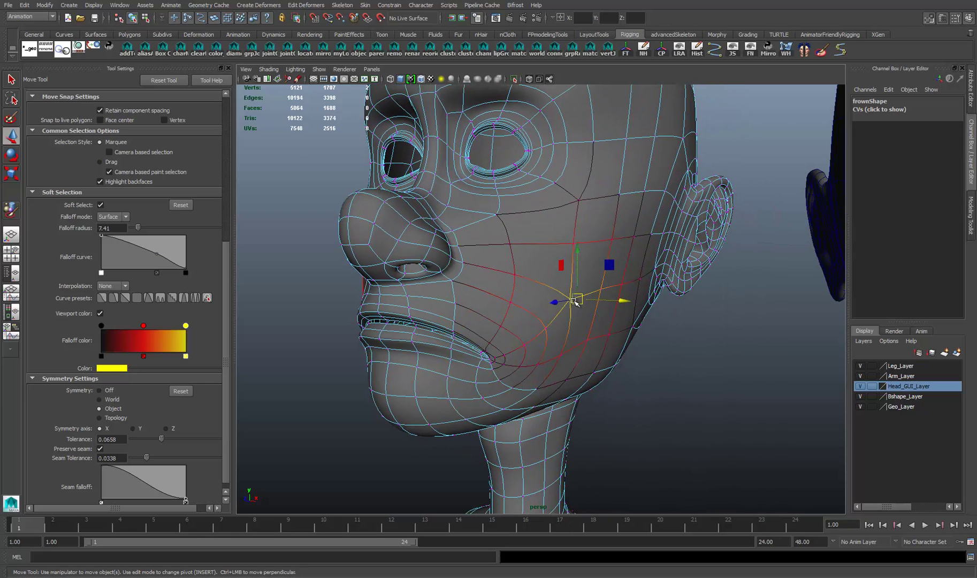
drag(580, 300, 578, 307)
click(609, 342)
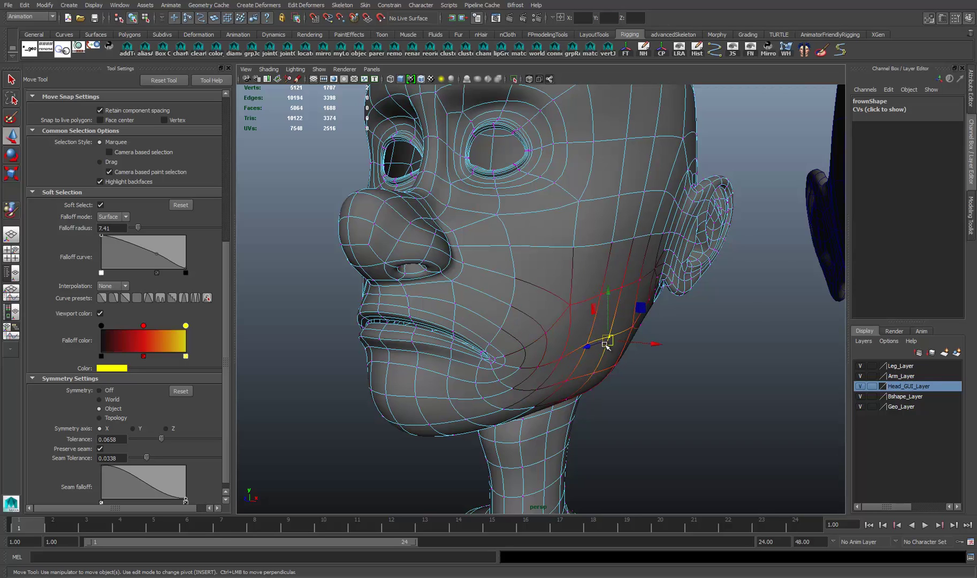
drag(606, 343, 605, 348)
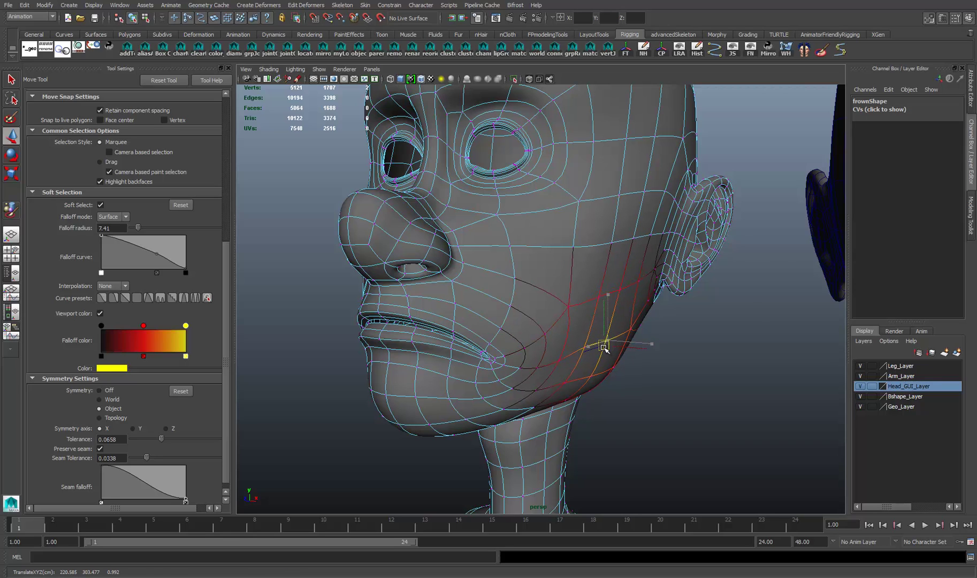
Step: Reduce the falloff radius to 5.78 and reshape the vertices below the mouth corners and along the chin and jaw
click(463, 263)
drag(456, 264, 473, 294)
click(508, 264)
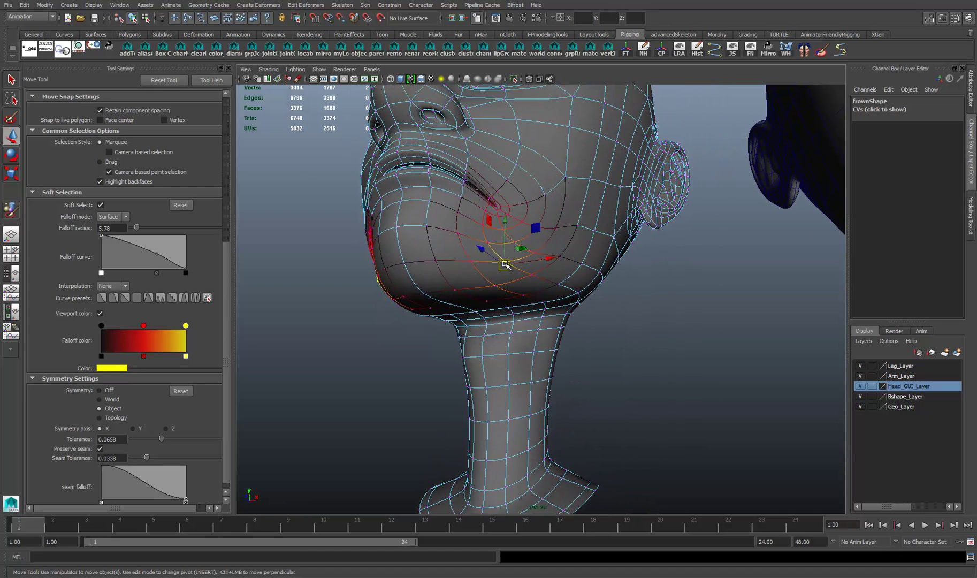
drag(505, 265, 505, 276)
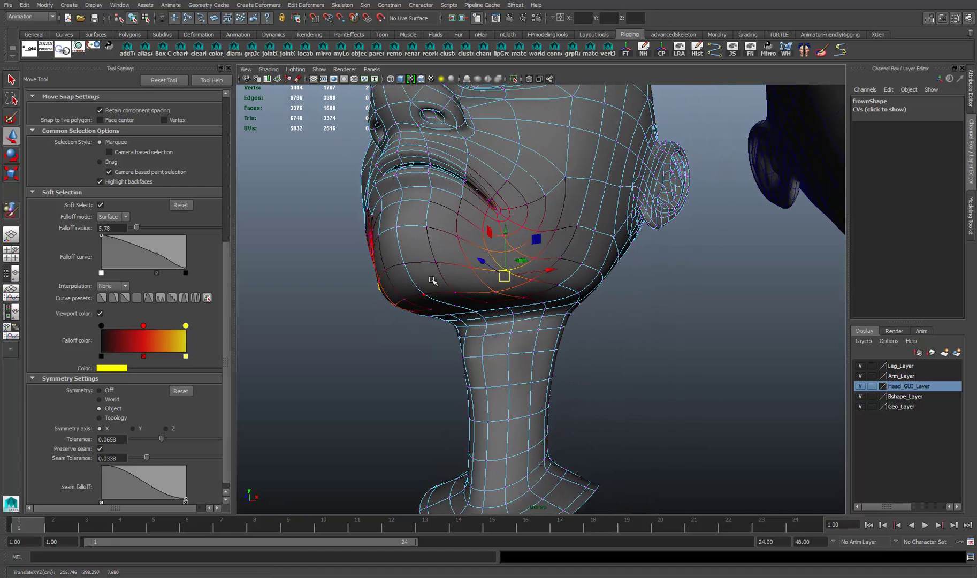
click(435, 261)
drag(436, 262, 439, 265)
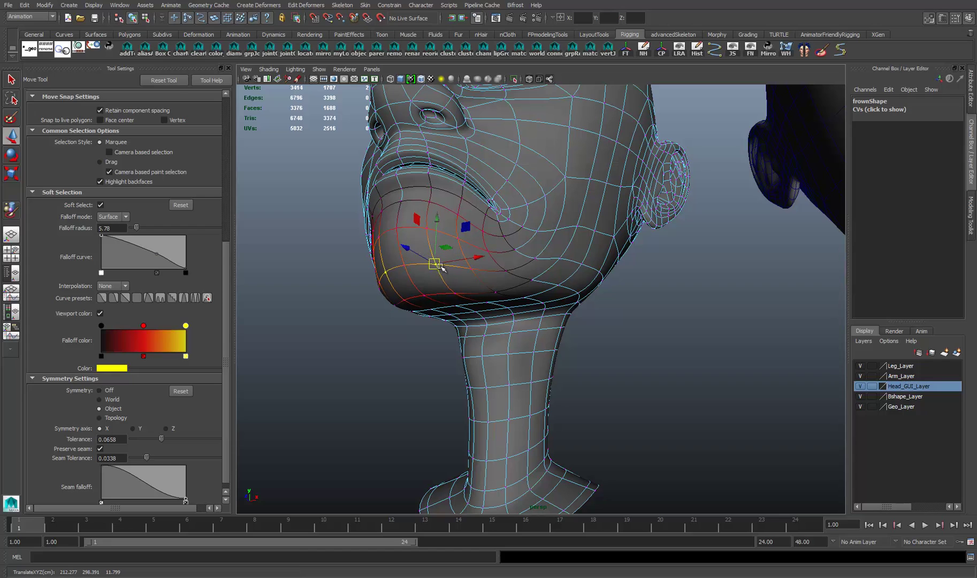
click(530, 261)
drag(530, 262, 556, 290)
click(534, 281)
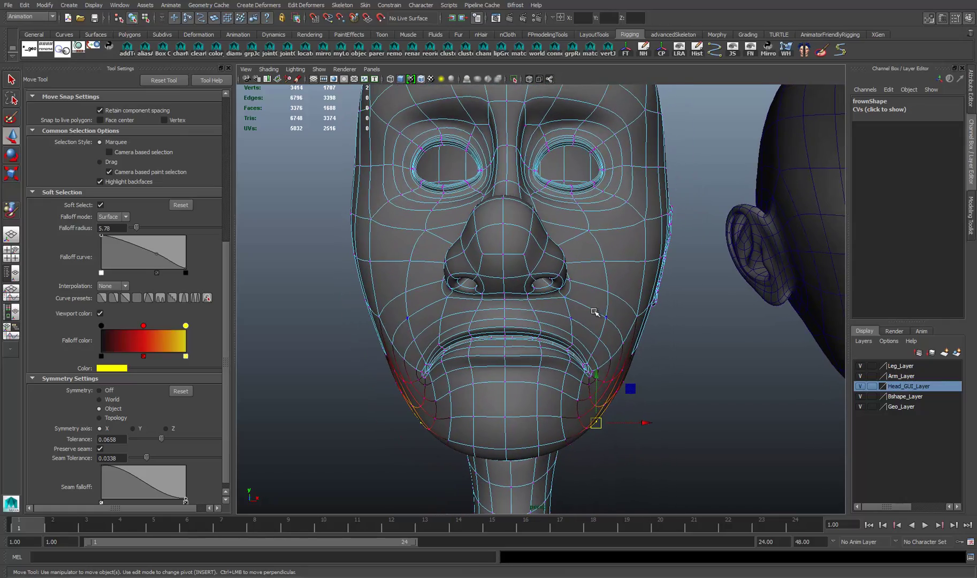
Step: Shift the outer cheek vertices of the frown head slightly outward and return to selecting the whole head
click(645, 262)
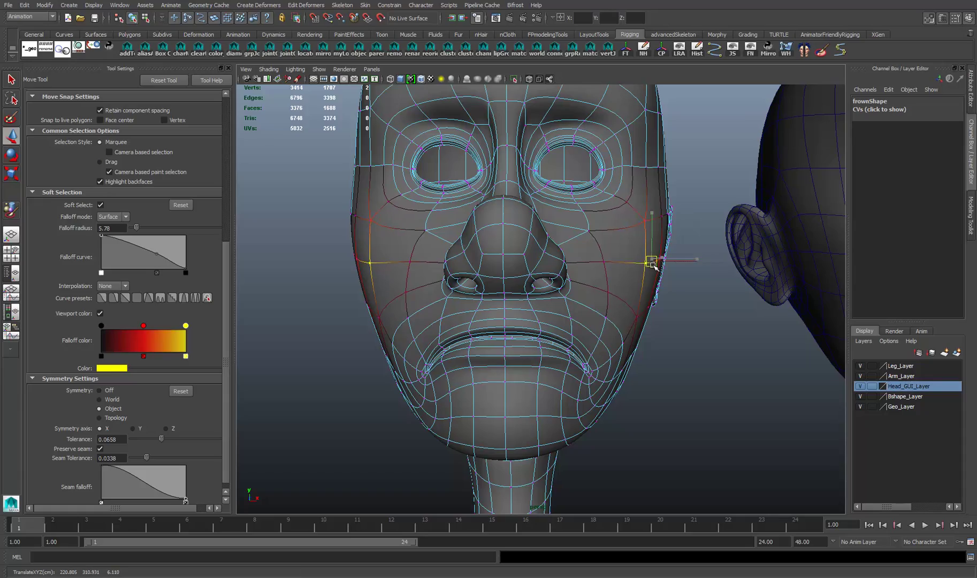
alt+right_drag(654, 266, 591, 262)
click(591, 262)
alt+drag(591, 263, 585, 287)
alt+right_drag(585, 287, 480, 288)
alt+middle_drag(480, 288, 426, 281)
alt+drag(427, 281, 444, 279)
alt+right_drag(681, 262, 566, 260)
alt+middle_drag(566, 260, 534, 264)
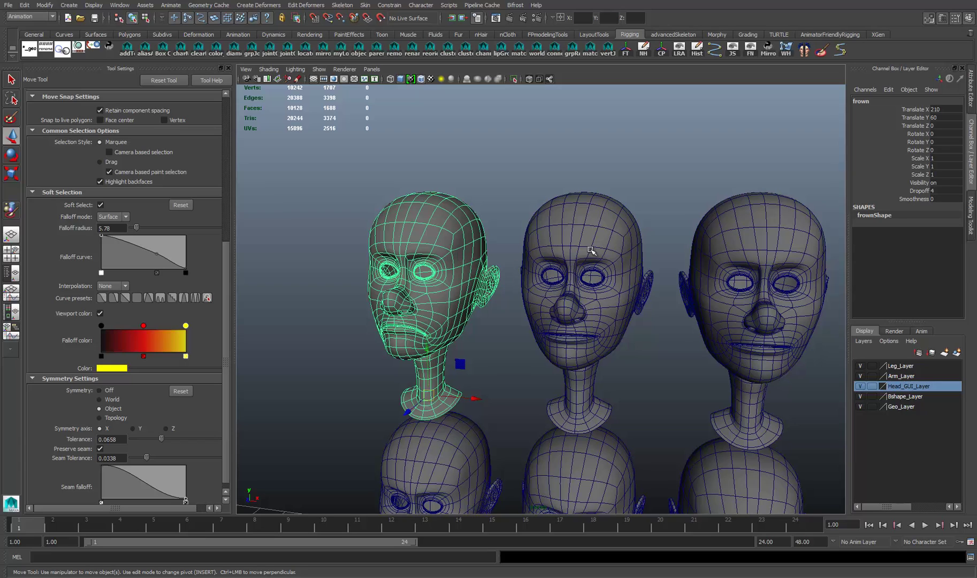
Step: Create a blend shape on the L_frown head using the frown head as its target
click(591, 250)
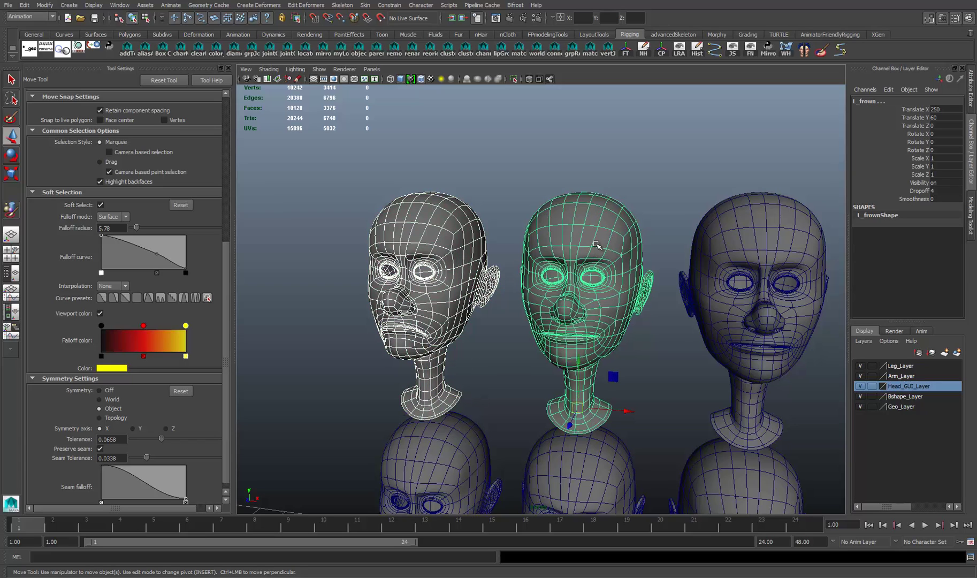
click(259, 5)
click(262, 21)
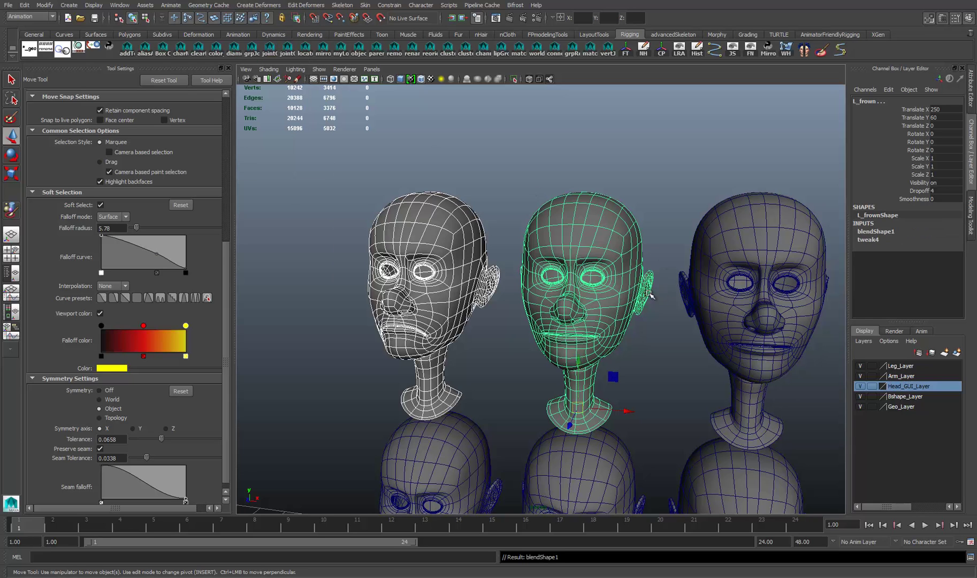
Step: Create a blend shape on the R_frown head using the frown head as its target
alt+middle_drag(632, 262, 581, 249)
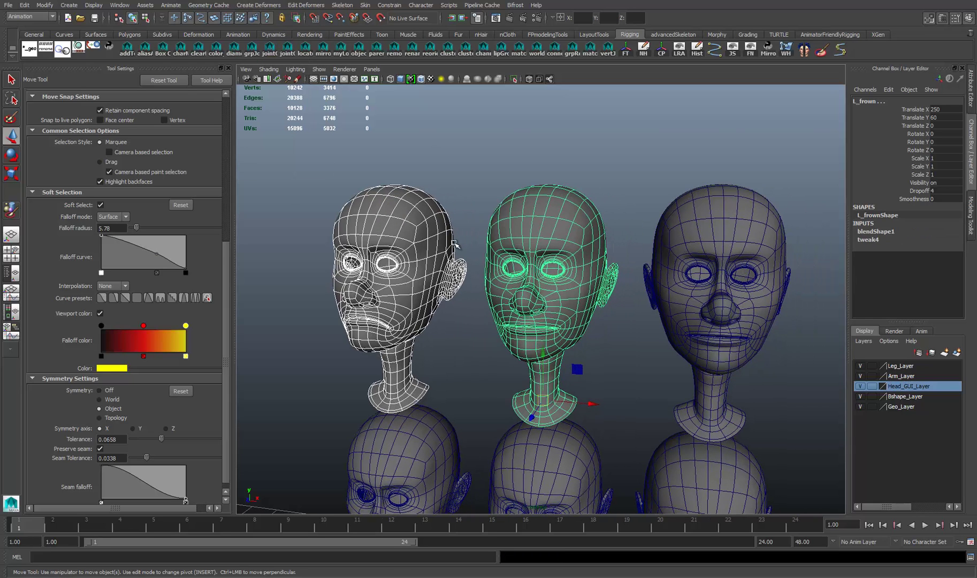
click(412, 239)
shift+click(738, 238)
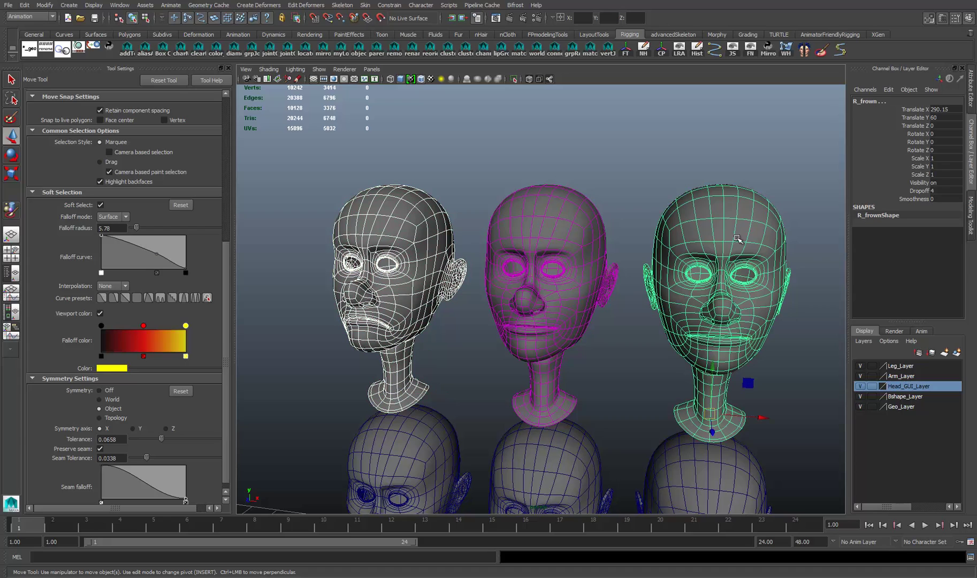
click(260, 6)
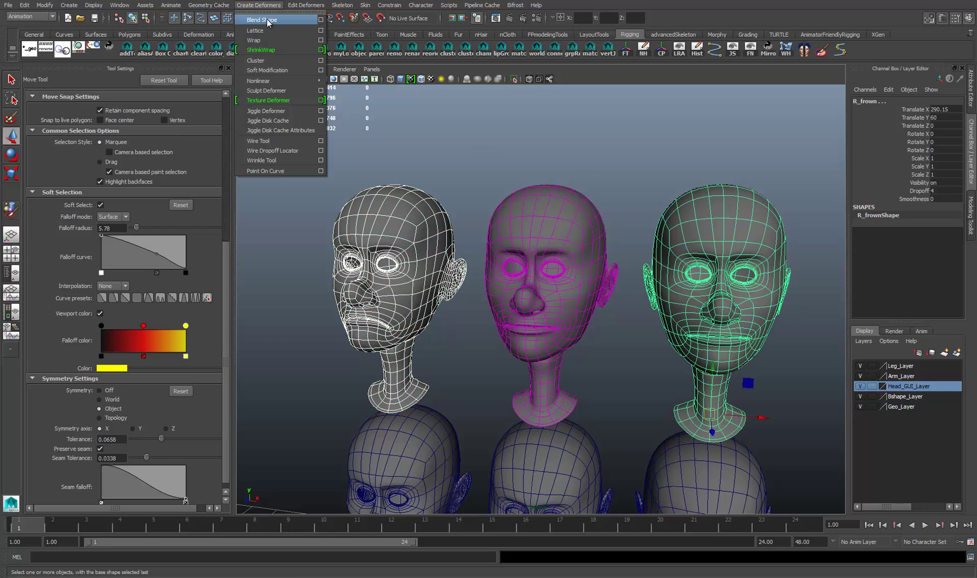
click(270, 26)
Step: Select the L_frown and R_frown heads in turn to compare them and check their blend shape inputs
click(541, 206)
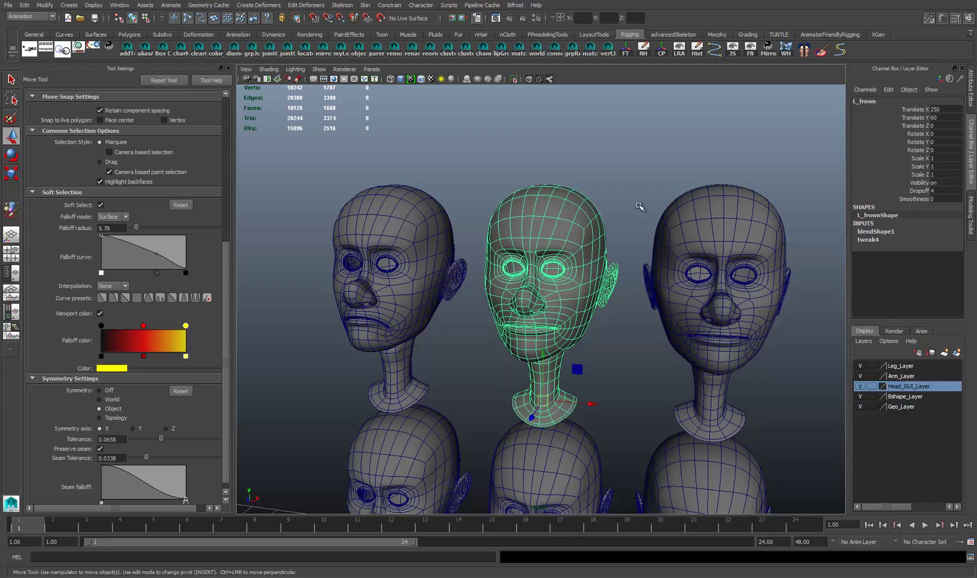
click(721, 210)
click(567, 223)
click(737, 222)
click(585, 226)
click(734, 225)
mouse_move(579, 237)
alt+right_down()
mouse_move(500, 209)
mouse_move(619, 231)
mouse_move(589, 220)
alt+right_up()
Step: Set the frown weight of the L_frown head's blend shape to 1 and inspect the head against its neighbours
click(600, 220)
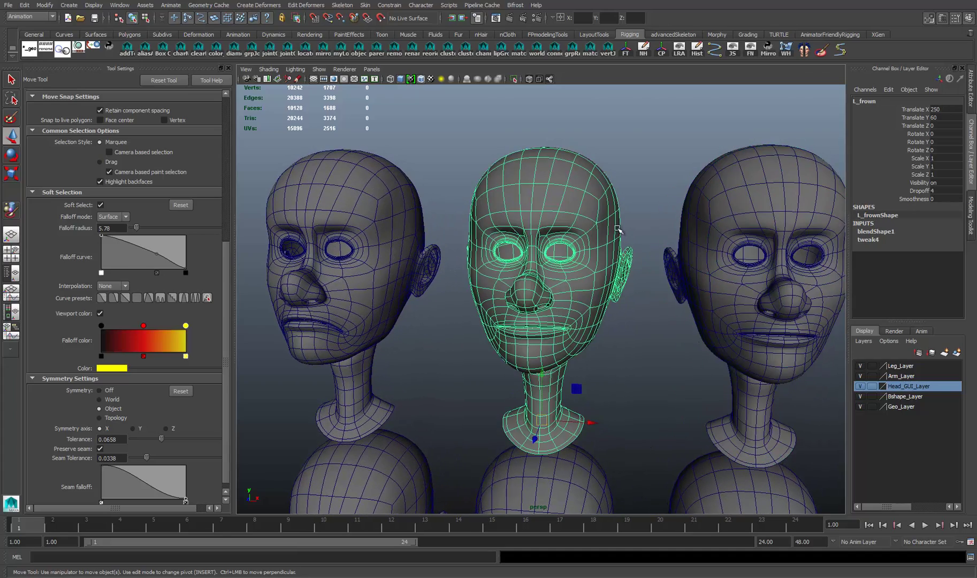
click(872, 234)
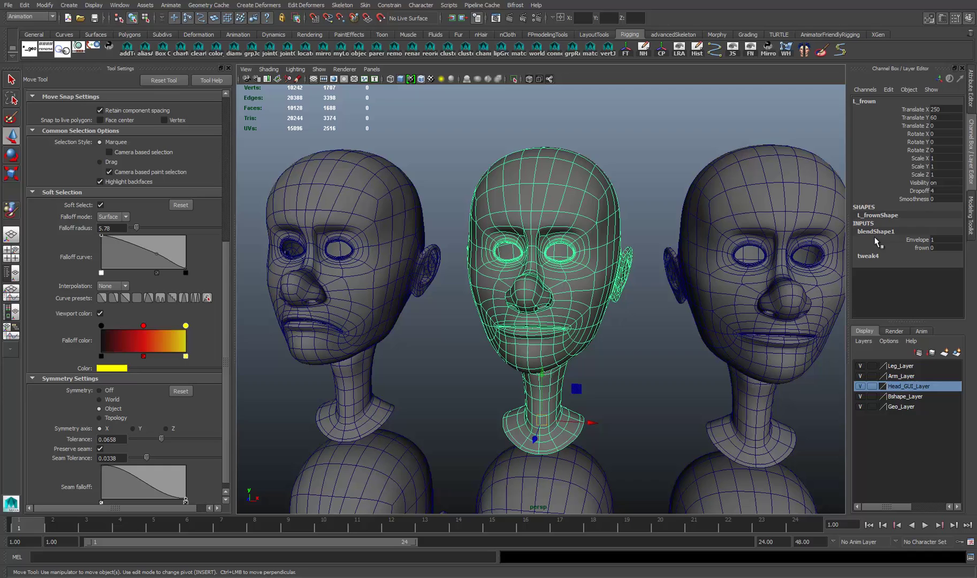
click(923, 248)
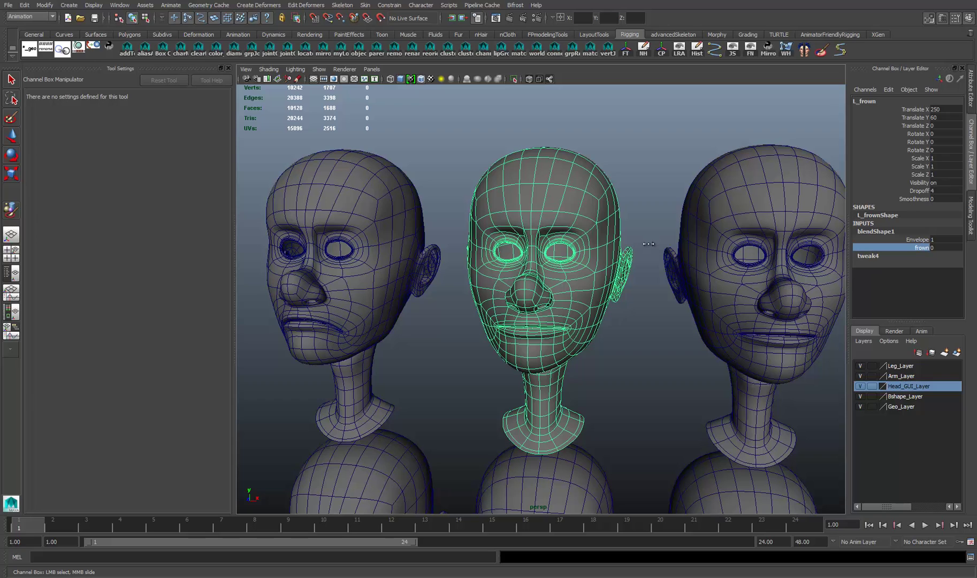
middle_drag(649, 244, 686, 250)
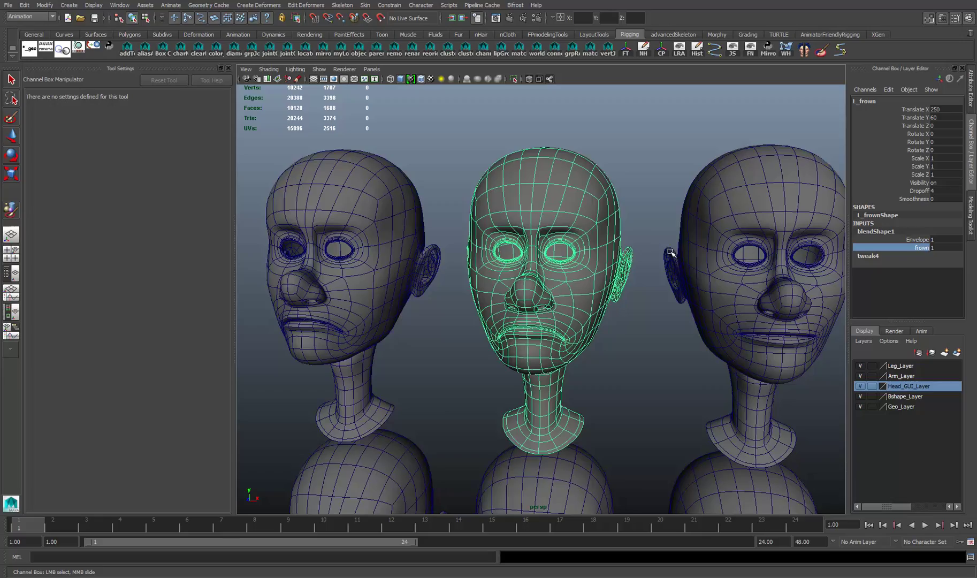
alt+drag(671, 251, 570, 235)
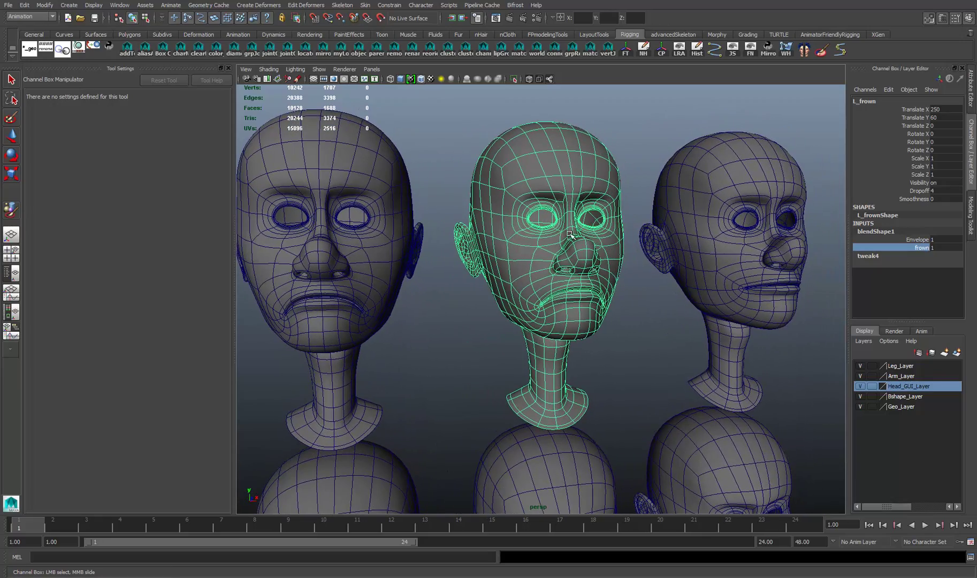
alt+drag(555, 288, 525, 249)
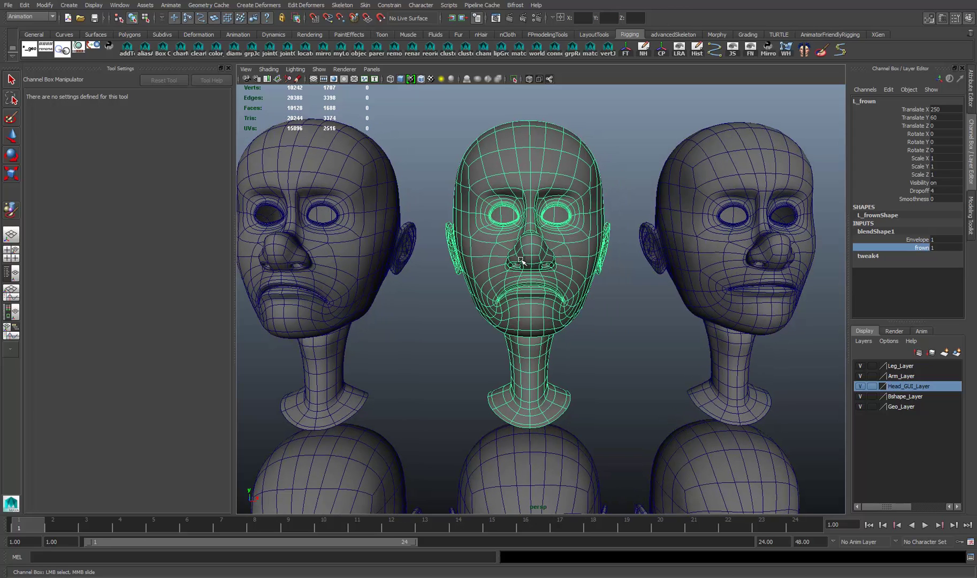
Step: Start the Paint Set Membership Tool on the L_frown head, set to remove vertices from blendShape1Set
alt+drag(569, 291, 601, 222)
alt+drag(570, 190, 580, 227)
alt+drag(571, 292, 566, 238)
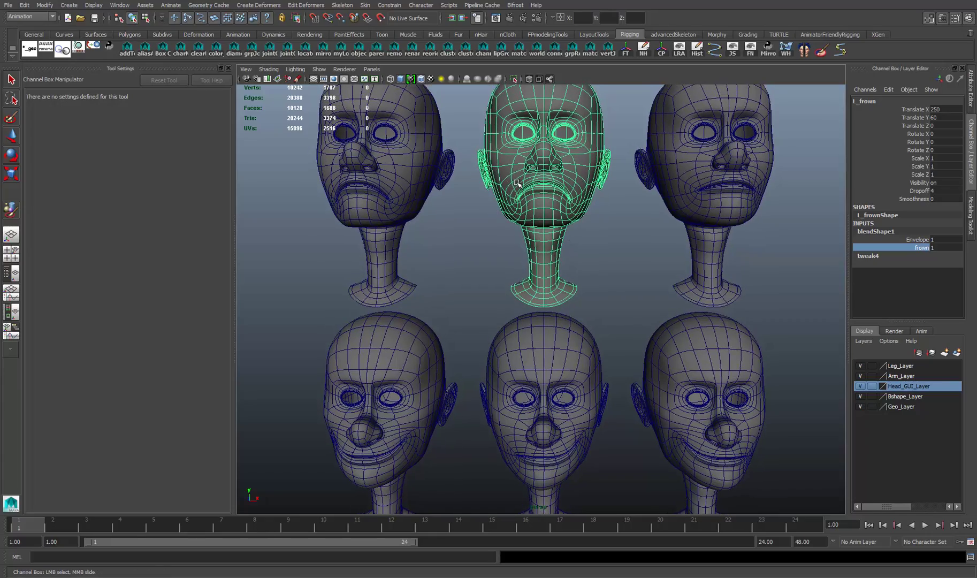
alt+middle_drag(517, 184, 510, 257)
alt+right_drag(510, 258, 523, 227)
alt+middle_drag(523, 227, 547, 307)
mouse_move(562, 271)
alt+right_down()
mouse_move(600, 270)
mouse_move(575, 267)
alt+right_up()
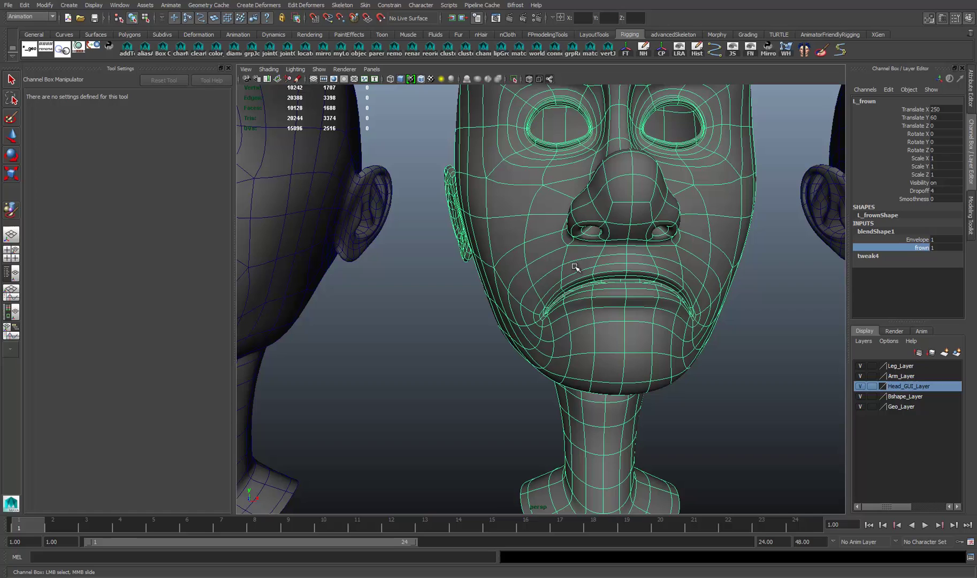
click(305, 6)
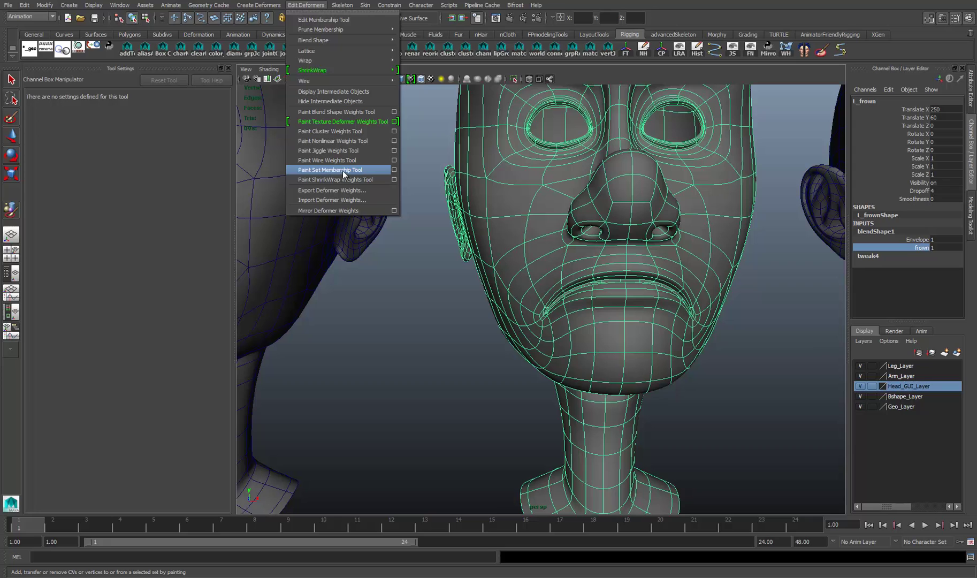
click(391, 171)
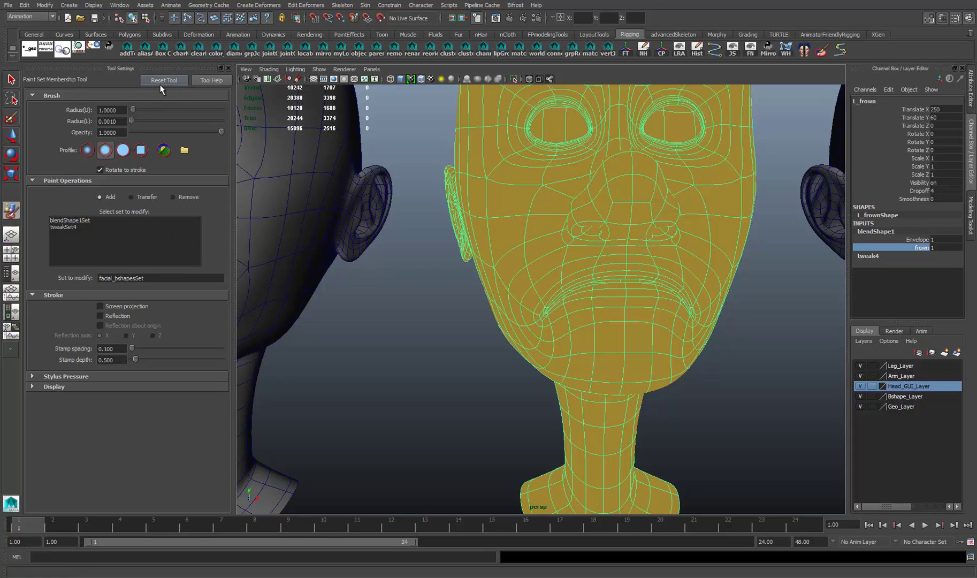
click(71, 221)
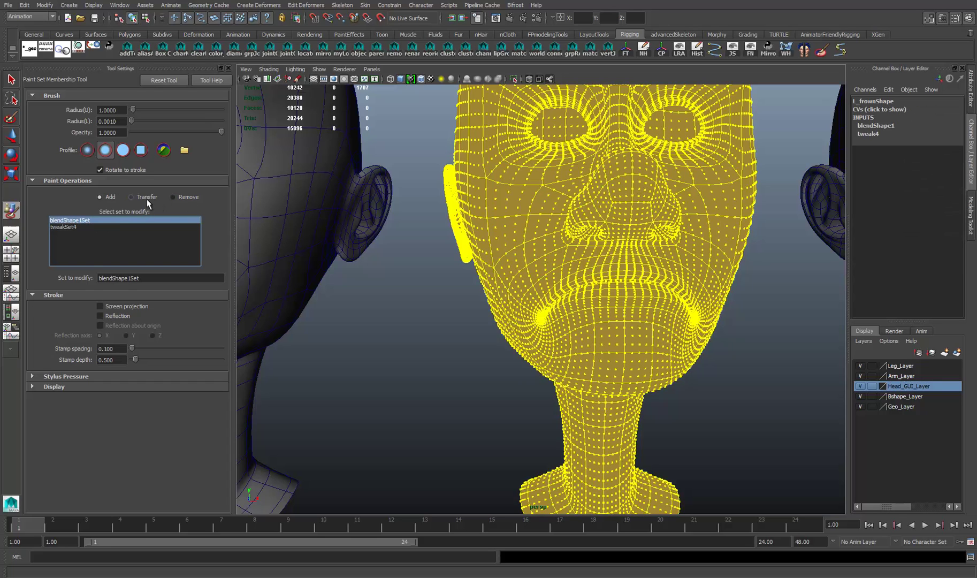
click(183, 197)
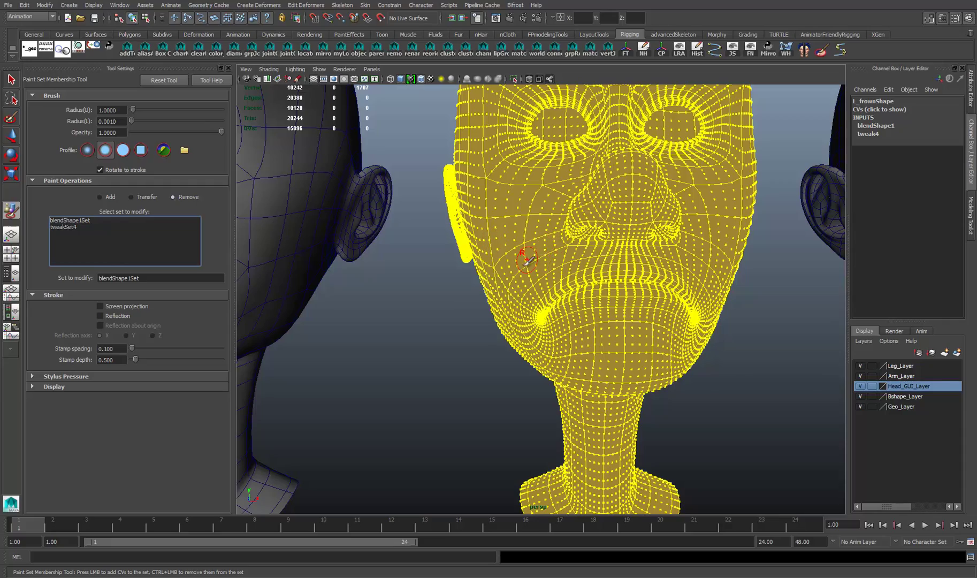
Step: Enlarge the brush radius to 3.4766 and paint the character's right cheek, mouth side and jaw vertices out of blendShape1Set
mouse_move(562, 237)
alt+mouse_down()
mouse_move(489, 234)
mouse_move(582, 233)
alt+mouse_up()
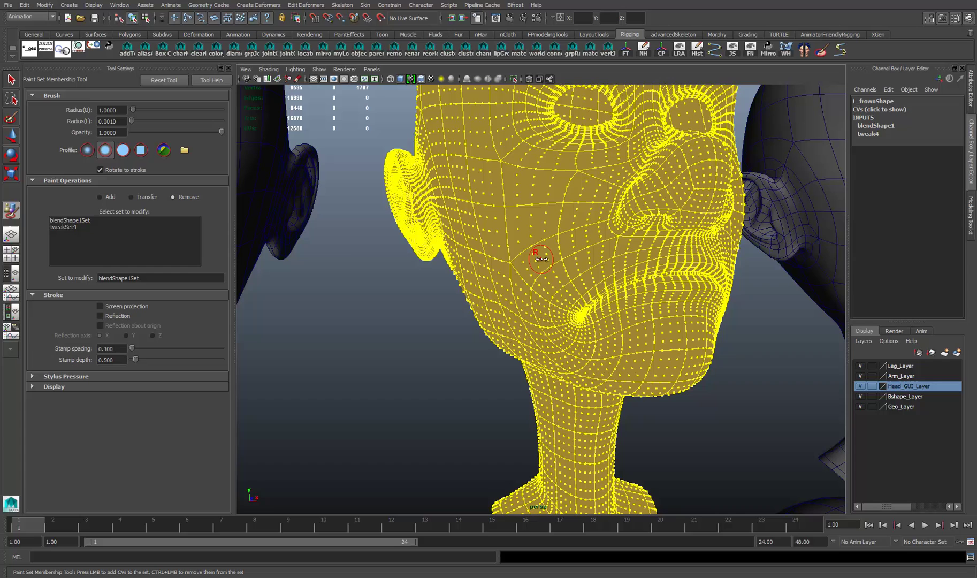
mouse_move(542, 259)
mouse_down()
mouse_move(530, 257)
mouse_move(566, 263)
mouse_move(562, 295)
mouse_move(558, 274)
mouse_move(589, 332)
mouse_move(565, 290)
mouse_move(632, 322)
mouse_move(584, 251)
mouse_move(588, 279)
mouse_move(524, 323)
mouse_move(520, 194)
mouse_move(574, 157)
mouse_move(626, 193)
mouse_move(615, 166)
mouse_move(656, 199)
mouse_up()
mouse_move(656, 199)
alt+mouse_down()
mouse_move(608, 213)
mouse_move(631, 252)
mouse_move(584, 295)
mouse_move(607, 276)
alt+mouse_up()
mouse_move(607, 276)
alt+mouse_down()
mouse_move(584, 264)
mouse_move(563, 343)
mouse_move(551, 336)
alt+mouse_up()
alt+drag(551, 336, 558, 292)
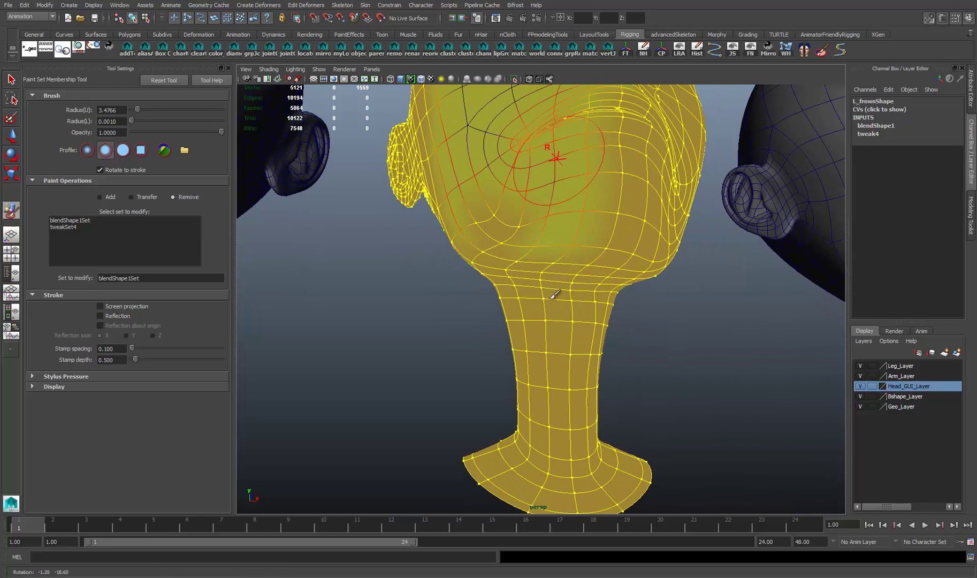
mouse_move(562, 256)
mouse_down()
mouse_move(515, 212)
mouse_move(530, 311)
mouse_move(581, 274)
mouse_move(542, 327)
mouse_move(596, 234)
mouse_move(569, 196)
mouse_move(576, 218)
mouse_move(560, 237)
mouse_move(545, 154)
mouse_move(559, 262)
mouse_move(616, 407)
mouse_move(610, 344)
mouse_move(631, 227)
mouse_move(626, 265)
mouse_up()
mouse_move(605, 230)
mouse_down()
mouse_move(519, 265)
mouse_move(508, 211)
mouse_move(683, 186)
mouse_move(663, 193)
mouse_move(556, 164)
mouse_move(536, 183)
mouse_move(504, 190)
mouse_move(527, 190)
mouse_move(511, 170)
mouse_move(471, 179)
mouse_move(434, 162)
mouse_move(450, 144)
mouse_move(425, 129)
mouse_up()
mouse_move(445, 258)
mouse_down()
mouse_move(476, 223)
mouse_move(454, 284)
mouse_move(464, 246)
mouse_move(454, 270)
mouse_move(445, 233)
mouse_move(525, 232)
mouse_move(613, 268)
mouse_move(401, 323)
mouse_move(552, 306)
mouse_move(559, 284)
mouse_move(645, 283)
mouse_up()
Step: Paint the vertices on the character's right half of the L_frown head's inner mouth out of blendShape1Set
alt+right_drag(645, 283, 600, 286)
alt+drag(600, 286, 603, 226)
alt+right_drag(599, 230, 597, 196)
mouse_move(597, 195)
mouse_down()
mouse_move(569, 196)
mouse_move(533, 141)
mouse_move(578, 262)
mouse_move(669, 386)
mouse_move(683, 341)
mouse_up()
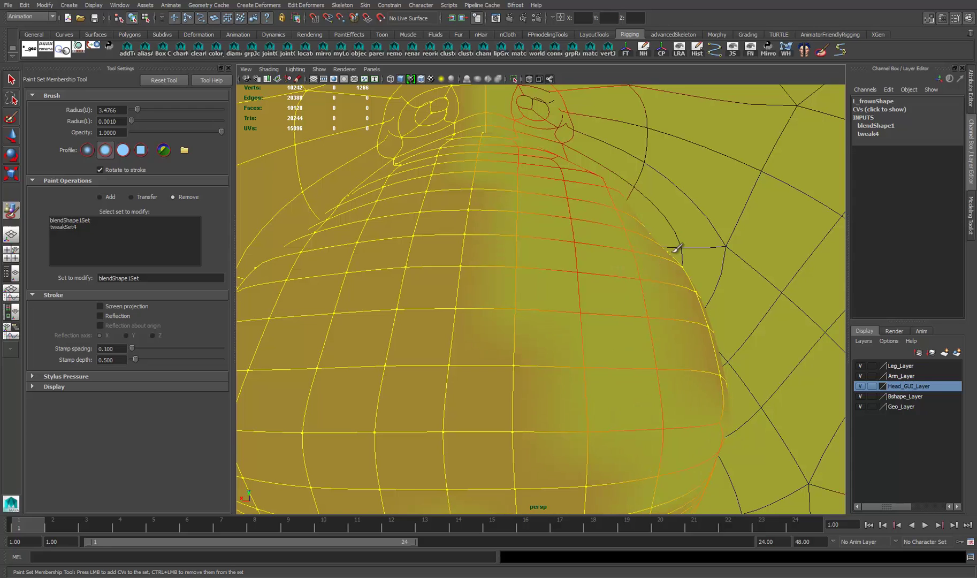
mouse_move(683, 301)
alt+mouse_down()
mouse_move(657, 264)
mouse_move(661, 274)
mouse_move(645, 281)
mouse_move(646, 214)
alt+mouse_up()
alt+right_drag(599, 465, 642, 435)
mouse_move(637, 438)
alt+mouse_down()
mouse_move(649, 477)
mouse_move(602, 238)
mouse_move(529, 230)
alt+mouse_up()
mouse_move(582, 467)
mouse_down()
mouse_move(602, 383)
mouse_move(600, 225)
mouse_up()
mouse_move(598, 161)
mouse_down()
mouse_move(568, 221)
mouse_move(626, 244)
mouse_move(645, 227)
mouse_up()
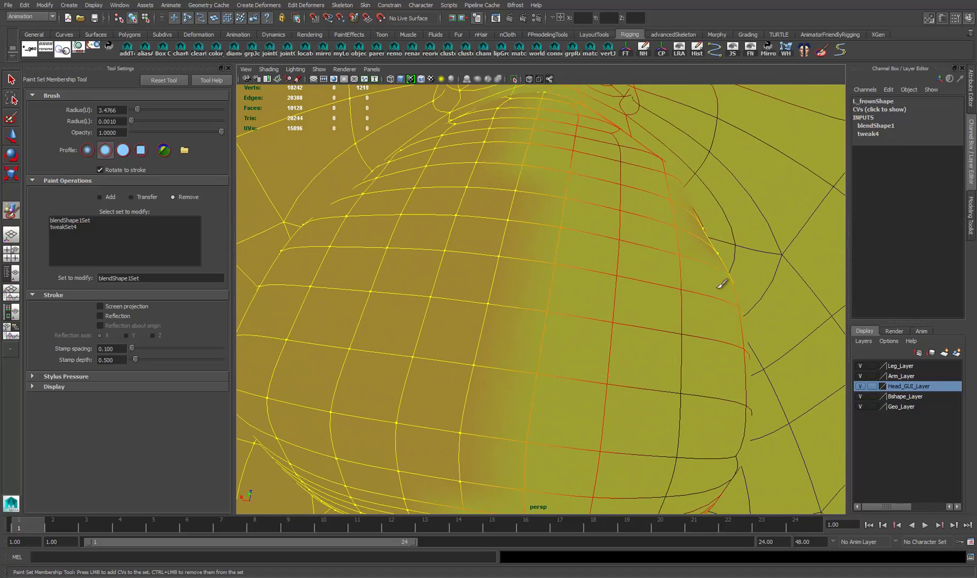
Step: Remove the remaining missed vertices on the same side of the L_frown inner mouth from blendShape1Set
mouse_move(702, 242)
alt+mouse_down()
mouse_move(711, 244)
mouse_move(700, 247)
alt+mouse_up()
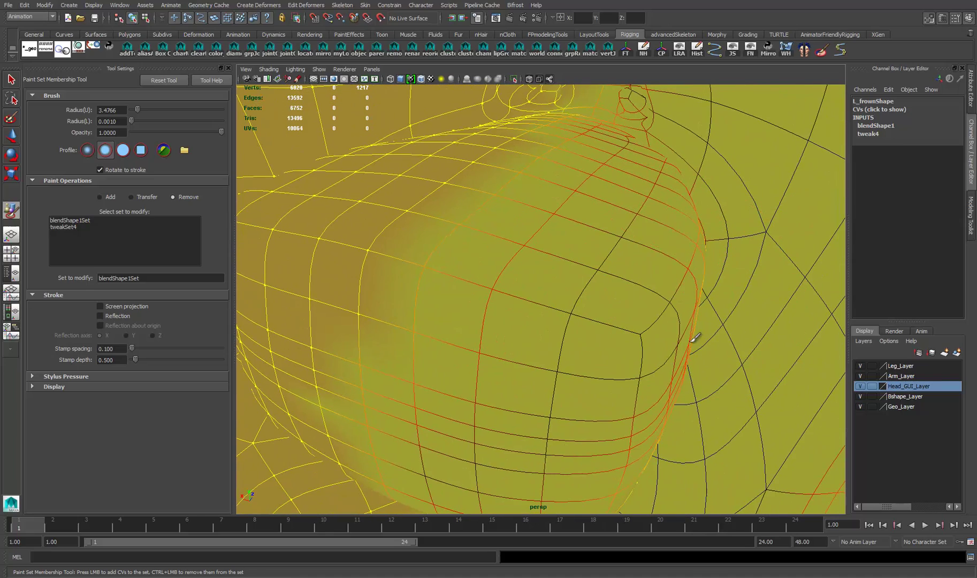
click(634, 435)
alt+drag(650, 450, 644, 436)
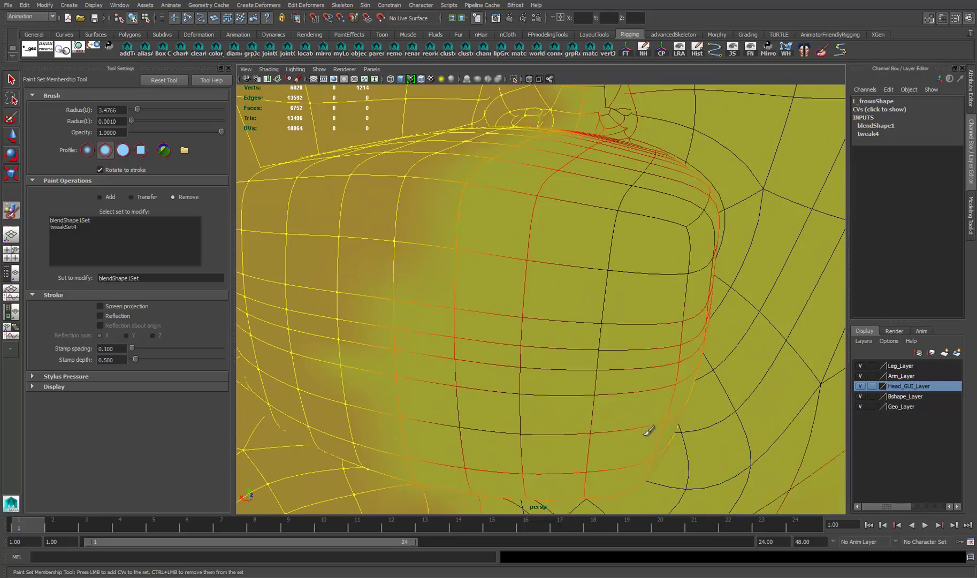
scroll(676, 367, up, 5)
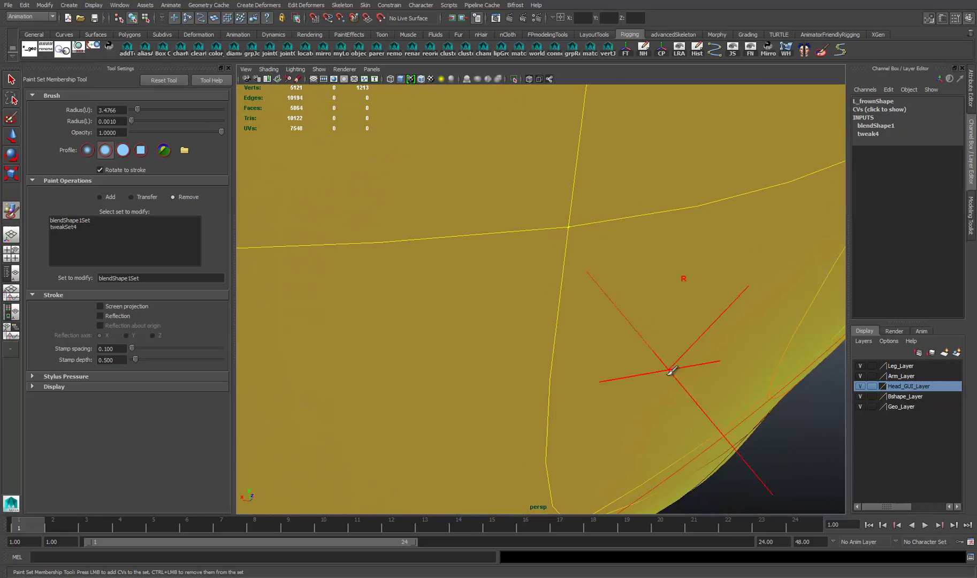
alt+drag(714, 321, 545, 322)
alt+right_drag(545, 322, 474, 308)
alt+drag(475, 304, 563, 393)
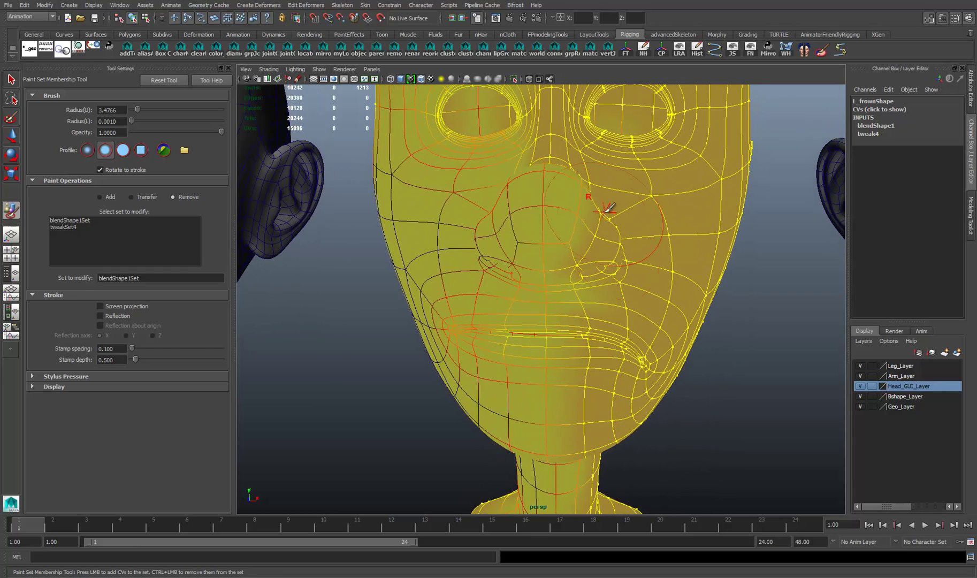
Step: Add the nose's centre vertices back to blendShape1Set, then leave the paint tool and inspect the L_frown head beside its neighbours
alt+drag(609, 283, 613, 312)
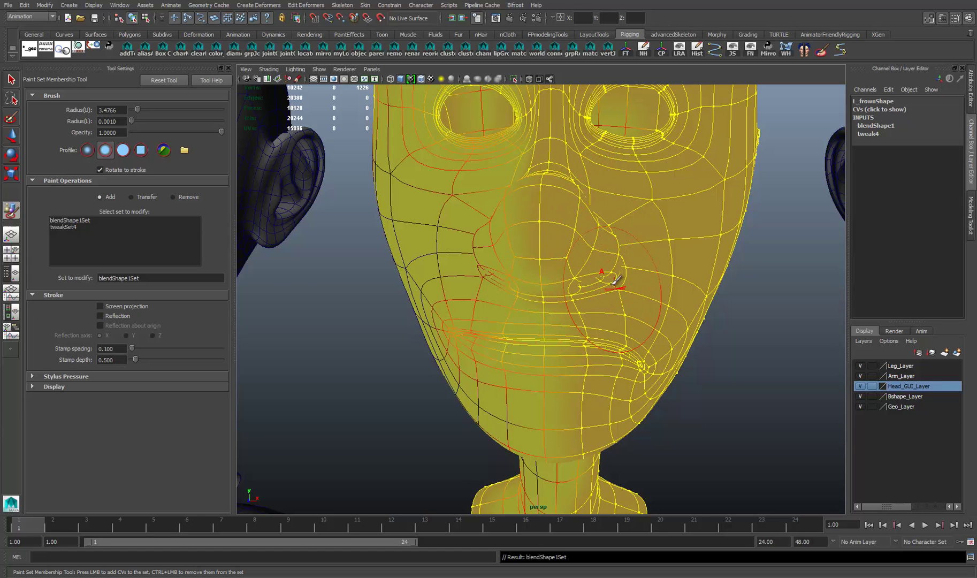
alt+drag(616, 280, 644, 329)
alt+right_drag(644, 346, 583, 336)
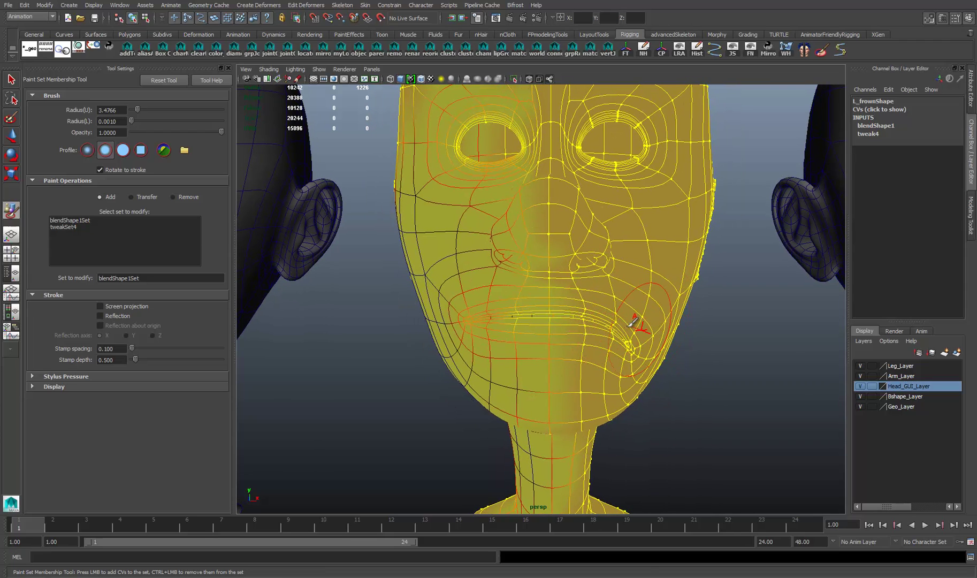
alt+drag(633, 322, 629, 334)
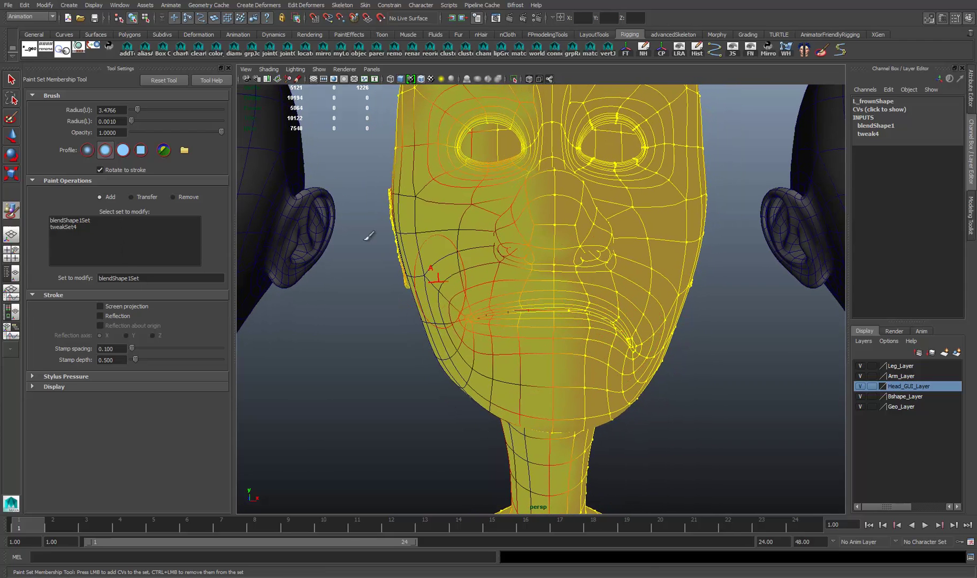
alt+right_drag(482, 386, 425, 368)
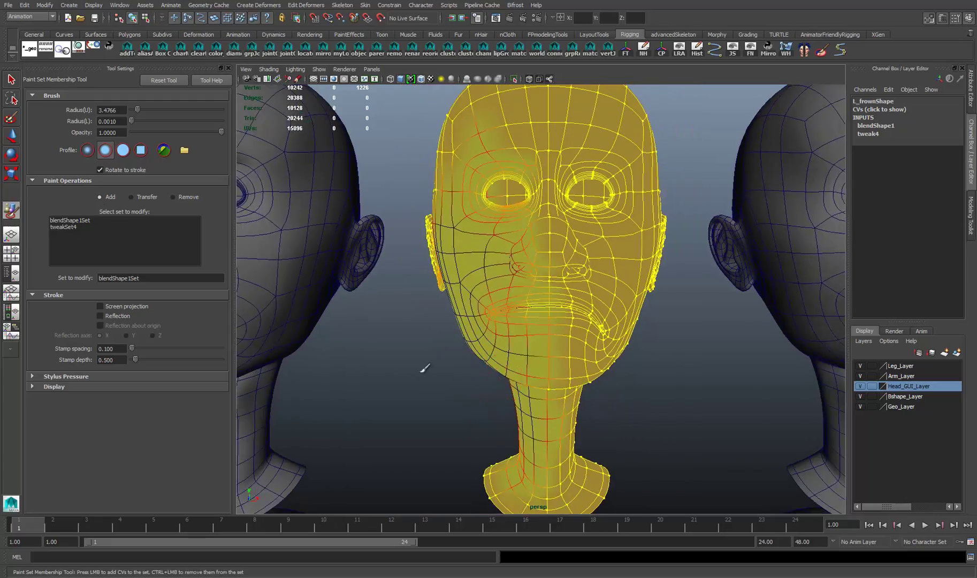
alt+drag(424, 369, 446, 347)
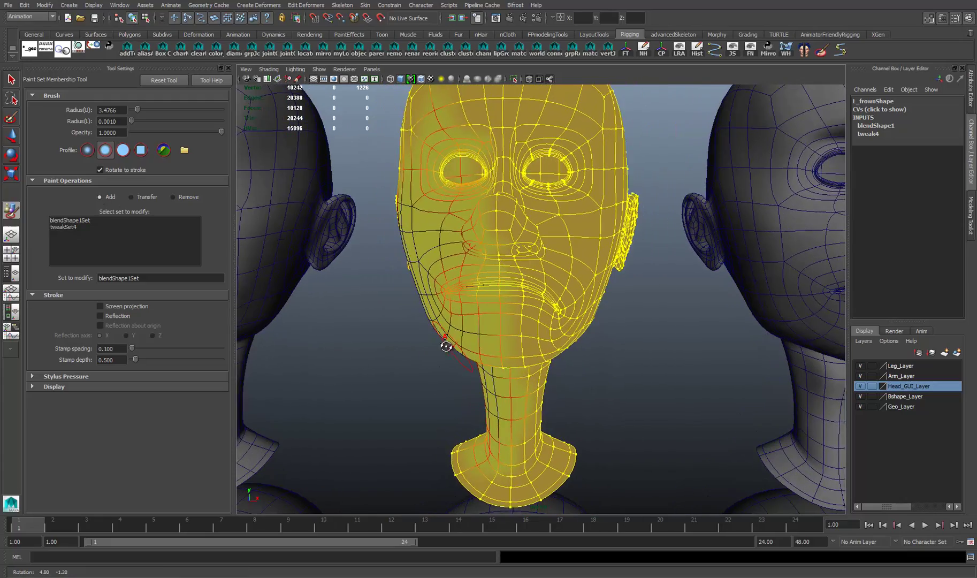
key(w)
mouse_move(516, 309)
alt+mouse_down()
mouse_move(552, 327)
mouse_move(399, 312)
mouse_move(423, 292)
alt+mouse_up()
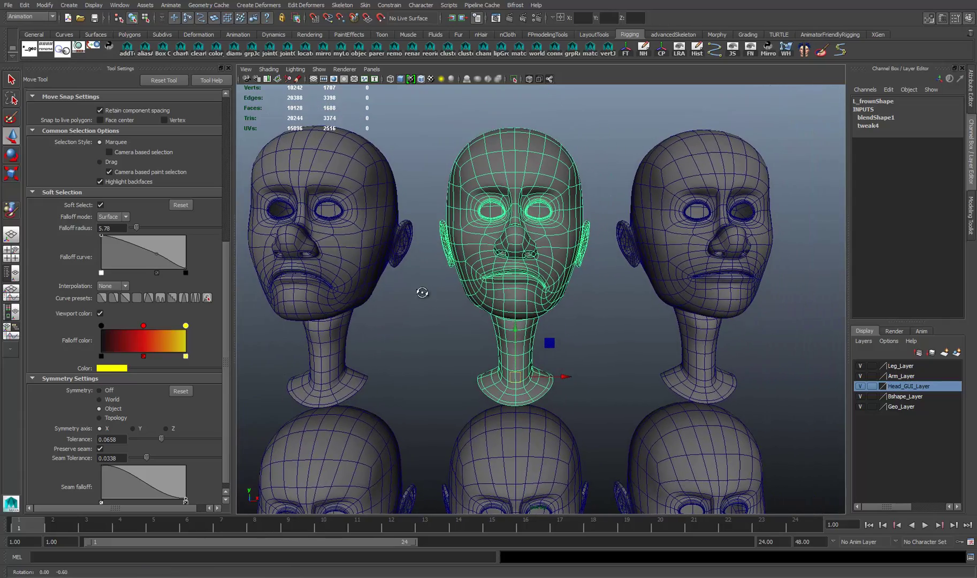
Step: Select the R_frown head and set the frown weight of its blend shape to 1
alt+middle_drag(617, 263, 581, 266)
click(641, 258)
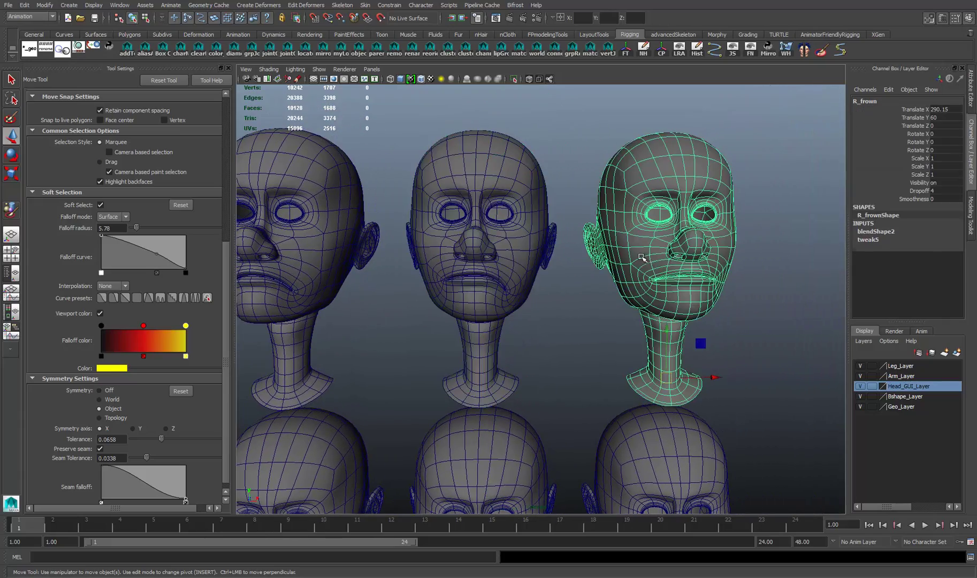
alt+drag(664, 255, 626, 257)
alt+right_drag(626, 256, 669, 257)
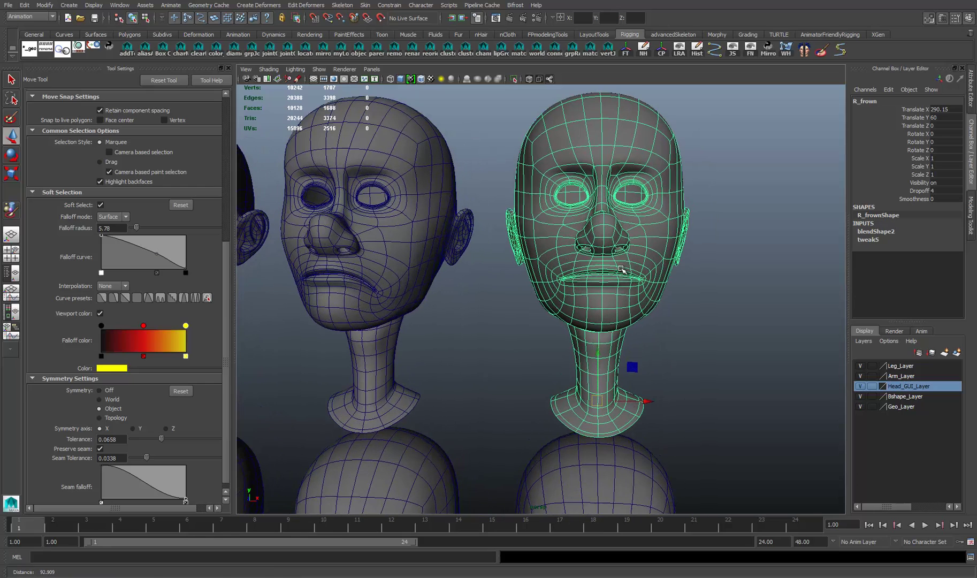
click(871, 236)
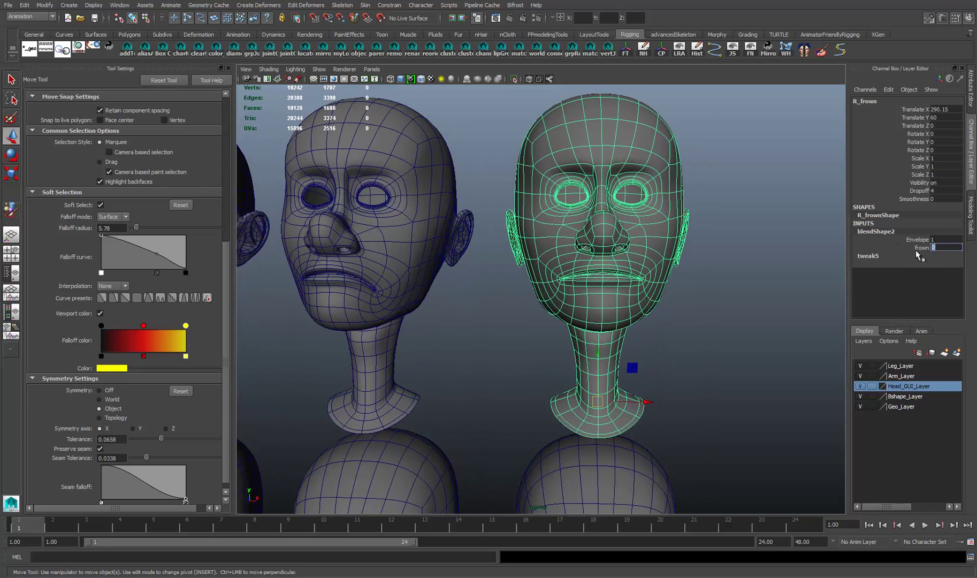
text(1)
key(Return)
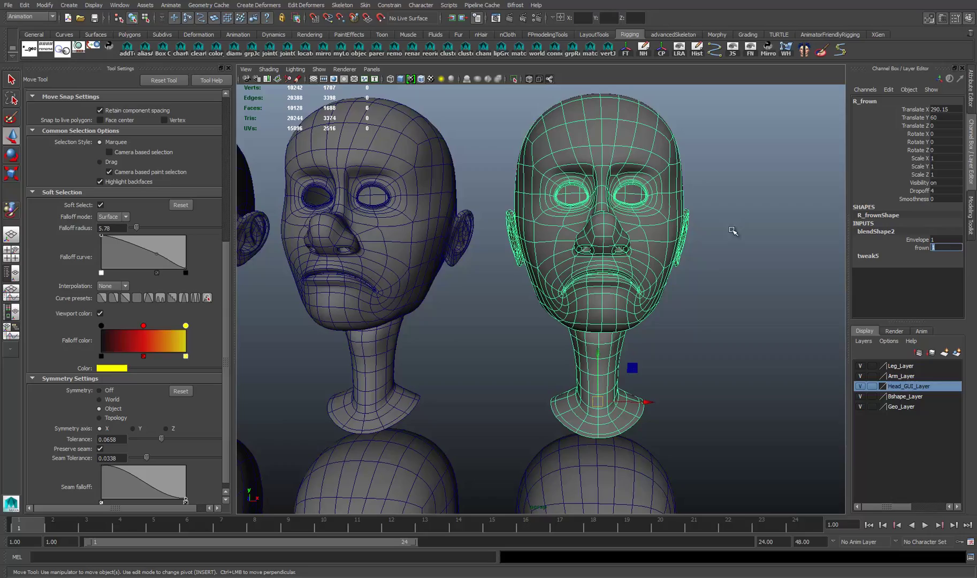
Step: Start the Paint Set Membership Tool on the R_frown head, set to remove vertices from blendShape2Set
alt+drag(683, 299, 632, 289)
alt+right_drag(659, 277, 702, 283)
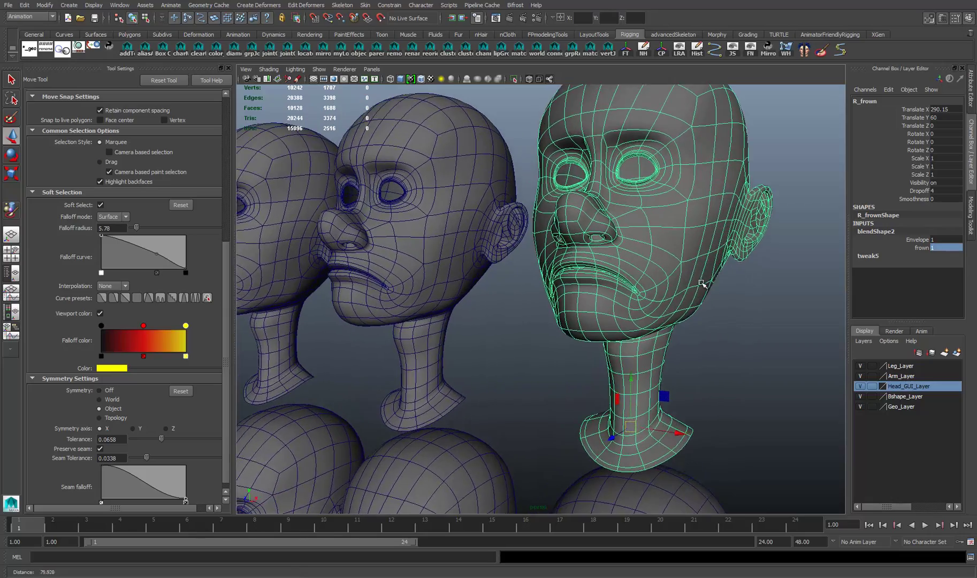
alt+drag(702, 284, 663, 297)
alt+right_drag(626, 292, 657, 292)
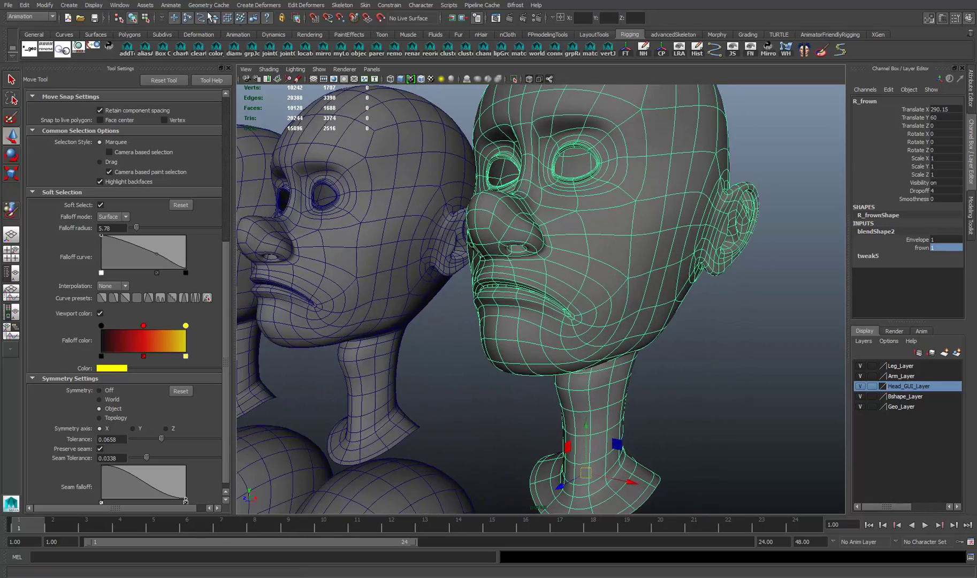
click(308, 5)
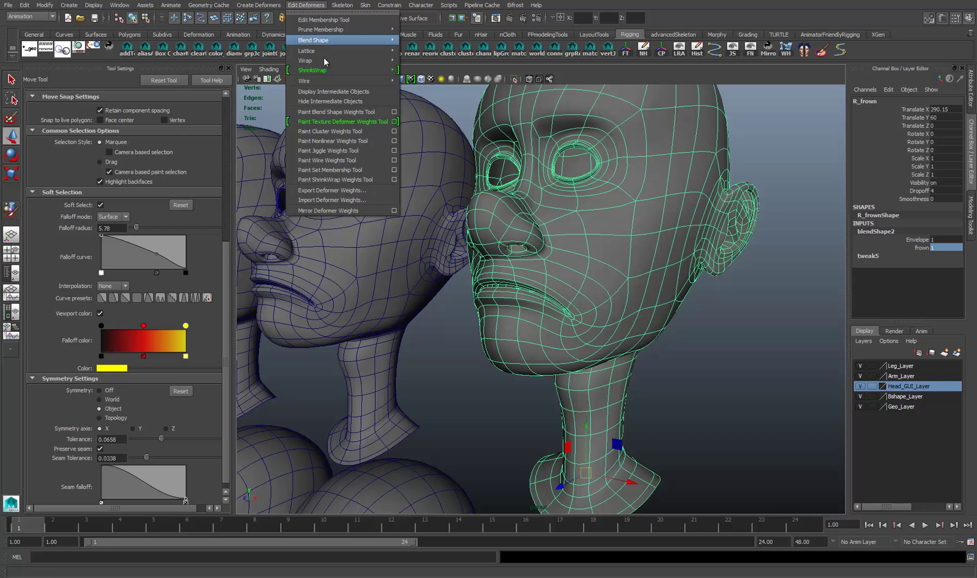
click(347, 171)
click(82, 221)
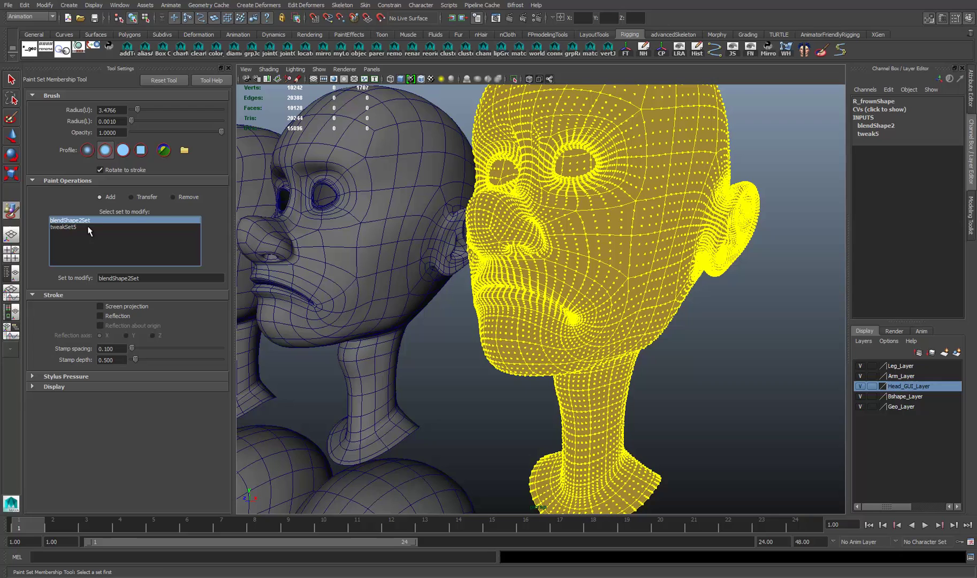
click(172, 197)
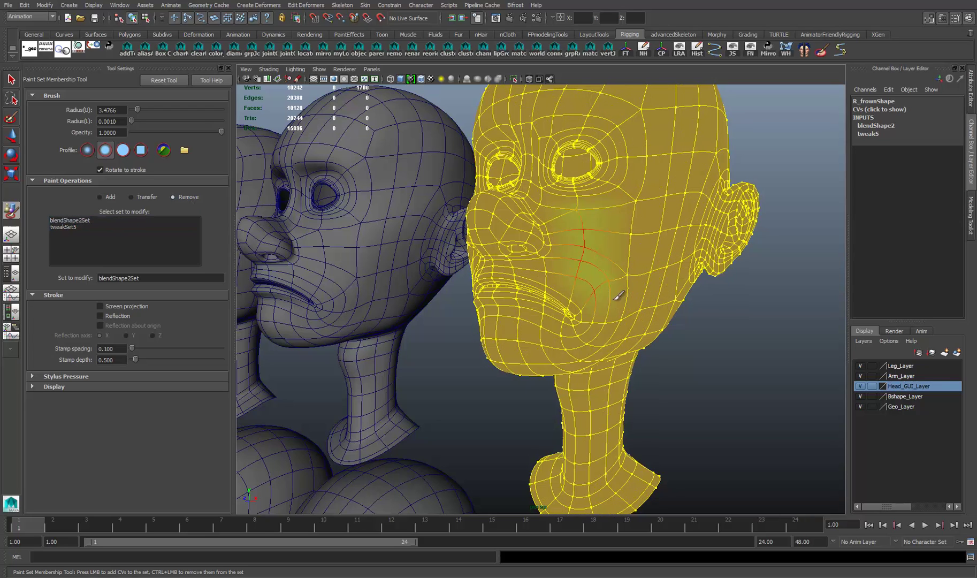
Step: Paint the character's left cheek, nose side and mouth corner vertices of the R_frown head out of blendShape2Set
mouse_move(664, 289)
mouse_down()
mouse_move(680, 229)
mouse_move(638, 242)
mouse_move(579, 216)
mouse_up()
mouse_move(571, 179)
mouse_down()
mouse_move(535, 230)
mouse_move(556, 237)
mouse_move(563, 220)
mouse_up()
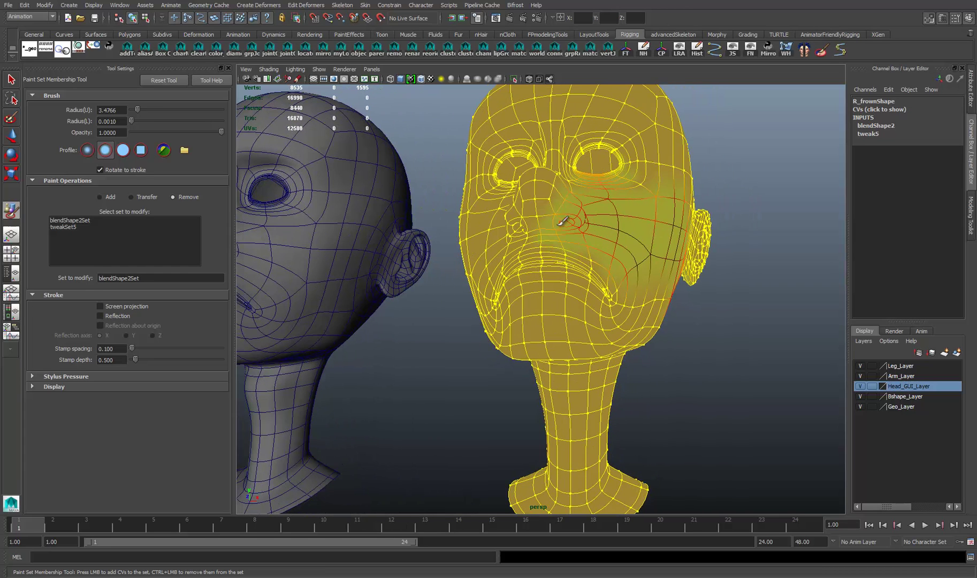
mouse_move(587, 255)
mouse_down()
mouse_move(586, 316)
mouse_move(575, 259)
mouse_move(665, 287)
mouse_move(615, 304)
mouse_up()
mouse_move(657, 274)
mouse_down()
mouse_move(610, 340)
mouse_move(589, 345)
mouse_move(632, 311)
mouse_move(600, 357)
mouse_move(630, 353)
mouse_move(631, 329)
mouse_move(665, 330)
mouse_move(627, 288)
mouse_move(588, 319)
mouse_move(561, 292)
mouse_move(448, 306)
mouse_up()
Step: Paint the mouth interior's vertices on the character's left side of the R_frown head out of blendShape2Set
alt+right_drag(447, 332, 713, 349)
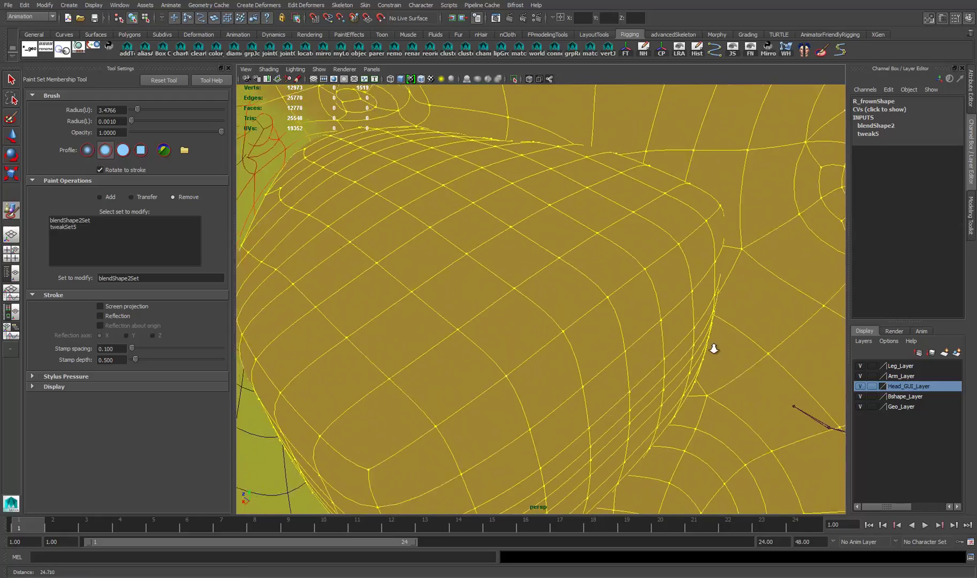
alt+drag(714, 349, 556, 329)
alt+middle_drag(474, 313, 534, 347)
mouse_move(445, 304)
alt+mouse_down()
mouse_move(508, 325)
mouse_move(507, 338)
alt+mouse_up()
mouse_move(488, 184)
mouse_down()
mouse_move(470, 185)
mouse_move(410, 291)
mouse_move(402, 366)
mouse_move(410, 426)
mouse_move(393, 300)
mouse_move(441, 334)
mouse_up()
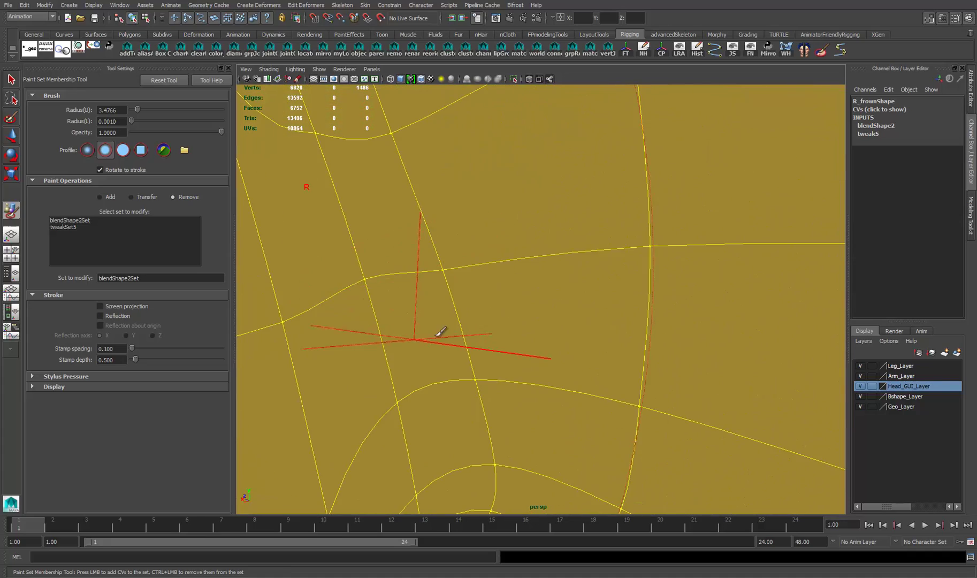
alt+right_drag(441, 334, 371, 327)
alt+drag(371, 327, 422, 428)
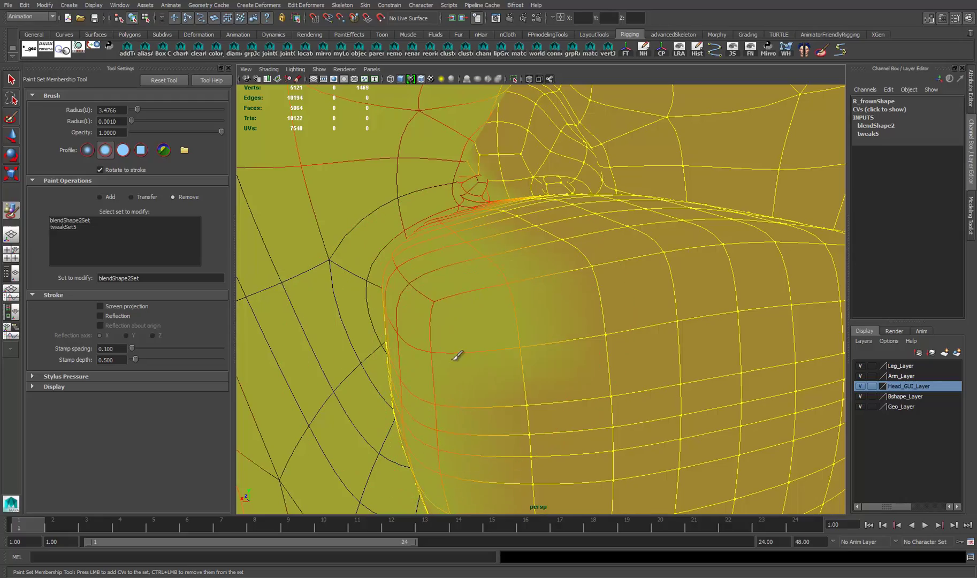
Step: Paint the remaining vertices deep inside the R_frown head's mouth out of blendShape2Set, and leave the paint tool
alt+drag(456, 356, 622, 369)
alt+right_drag(622, 369, 718, 354)
alt+middle_drag(718, 353, 667, 373)
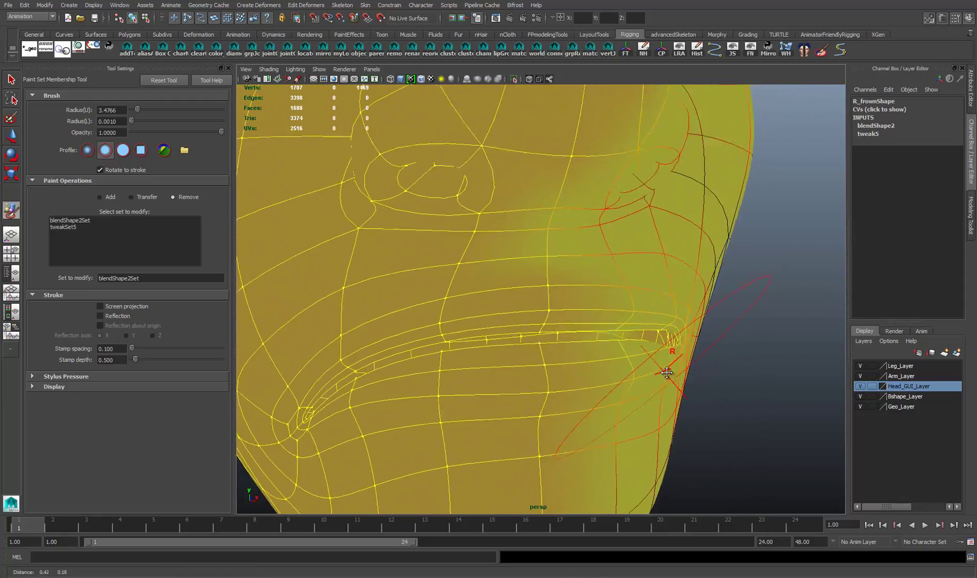
alt+drag(667, 373, 683, 376)
alt+right_drag(683, 375, 752, 362)
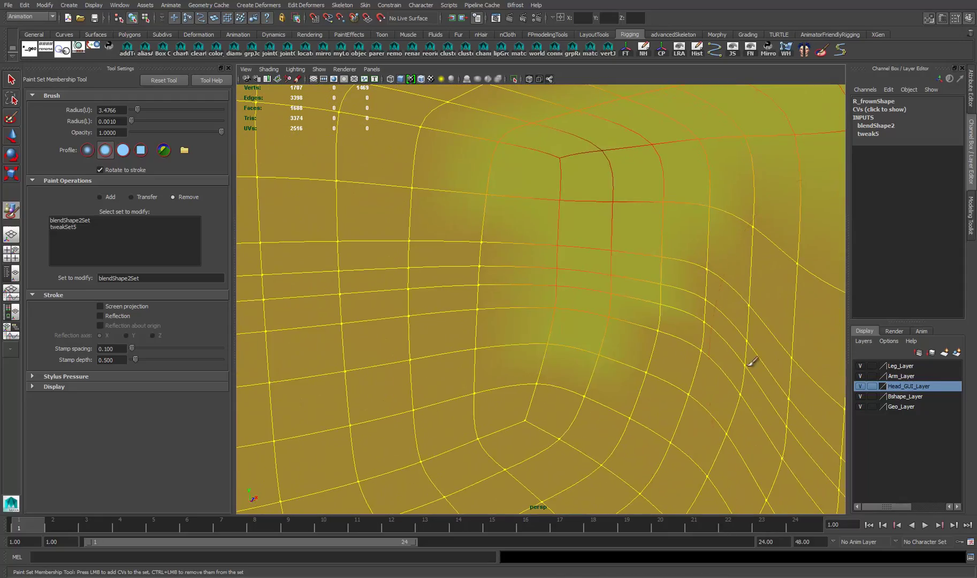
alt+middle_drag(752, 362, 617, 347)
alt+drag(578, 317, 558, 289)
mouse_move(744, 315)
mouse_down()
mouse_move(740, 373)
mouse_move(749, 303)
mouse_move(584, 323)
mouse_move(458, 131)
mouse_move(752, 432)
mouse_move(362, 404)
mouse_move(497, 395)
mouse_move(584, 257)
mouse_up()
alt+right_drag(622, 285, 438, 297)
mouse_move(466, 326)
alt+mouse_down()
mouse_move(560, 337)
mouse_move(669, 241)
mouse_move(650, 246)
mouse_move(661, 232)
mouse_move(588, 310)
alt+mouse_up()
key(w)
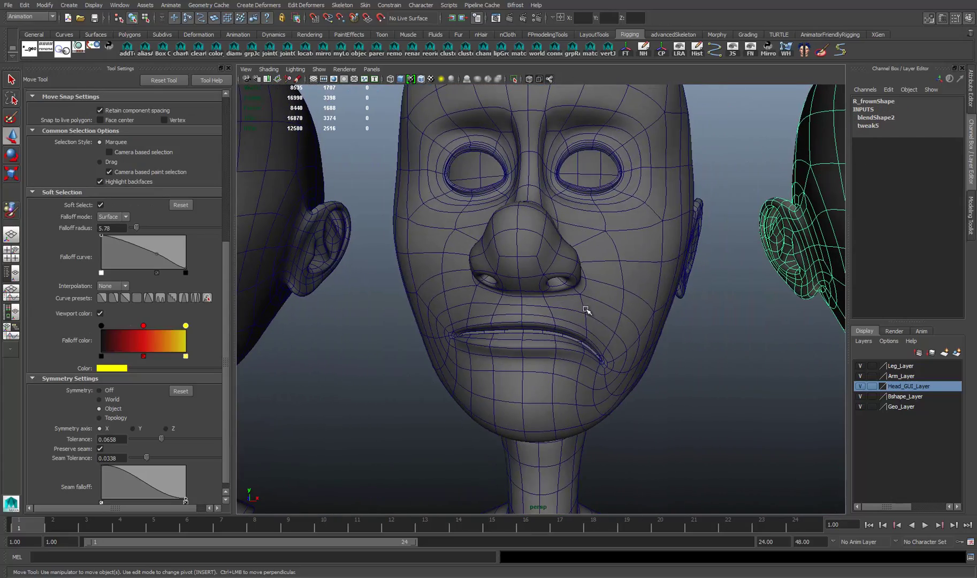
Step: Start the Paint Set Membership Tool on the L_frown head, set to remove vertices from blendShape1Set
click(477, 338)
alt+drag(476, 339, 450, 305)
alt+middle_drag(451, 305, 524, 273)
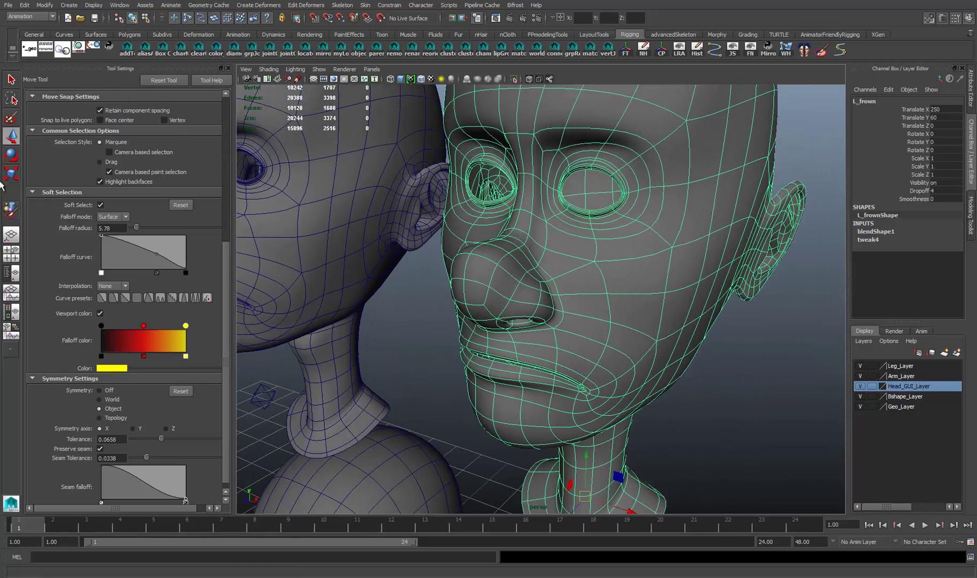
click(11, 209)
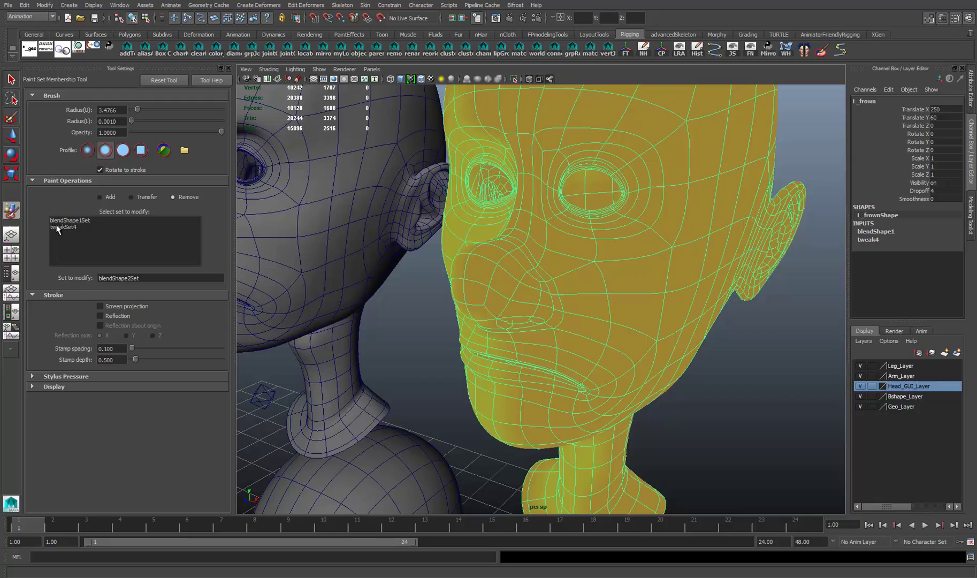
click(77, 227)
click(89, 220)
Step: Paint the mouth interior's vertices on the character's right side of the L_frown head out of blendShape1Set
alt+drag(482, 218, 417, 218)
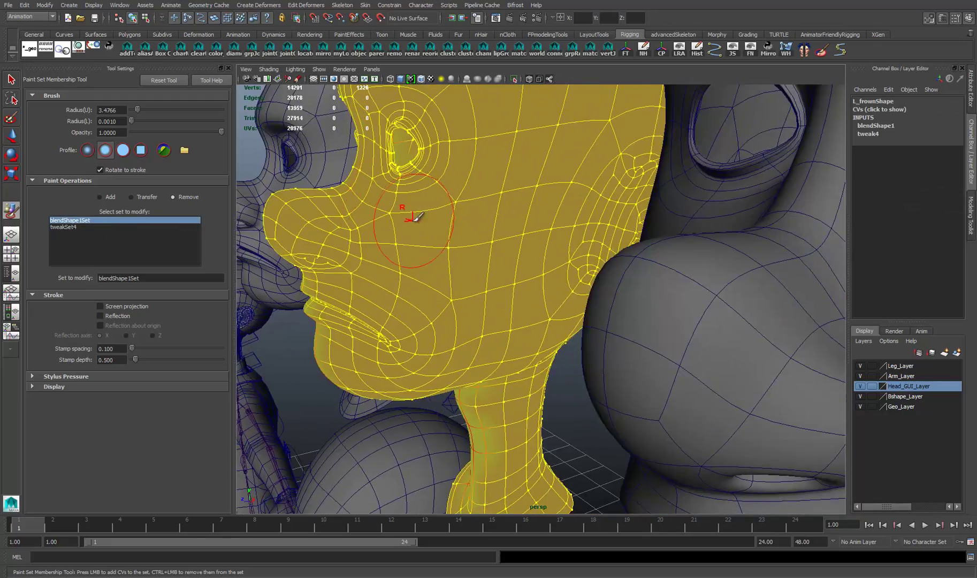
alt+right_drag(416, 218, 502, 208)
alt+middle_drag(500, 208, 621, 214)
alt+right_drag(622, 214, 770, 241)
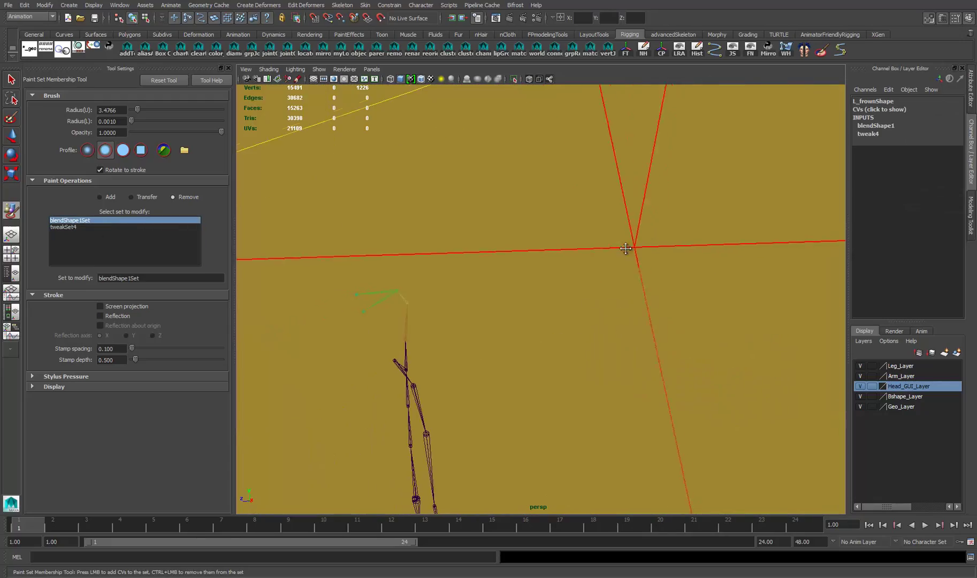
alt+right_drag(626, 249, 695, 257)
alt+drag(637, 253, 549, 251)
alt+right_drag(562, 252, 495, 238)
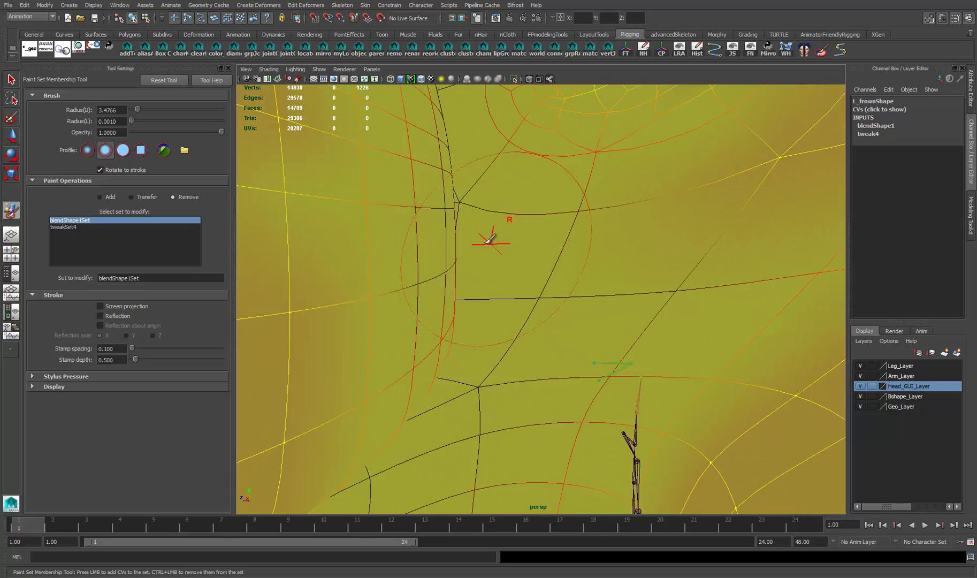
alt+middle_drag(493, 239, 603, 258)
alt+right_drag(712, 259, 670, 261)
alt+middle_drag(518, 228, 542, 242)
alt+drag(542, 242, 522, 257)
mouse_move(394, 298)
mouse_down()
mouse_move(520, 396)
mouse_move(376, 366)
mouse_move(567, 428)
mouse_move(679, 306)
mouse_up()
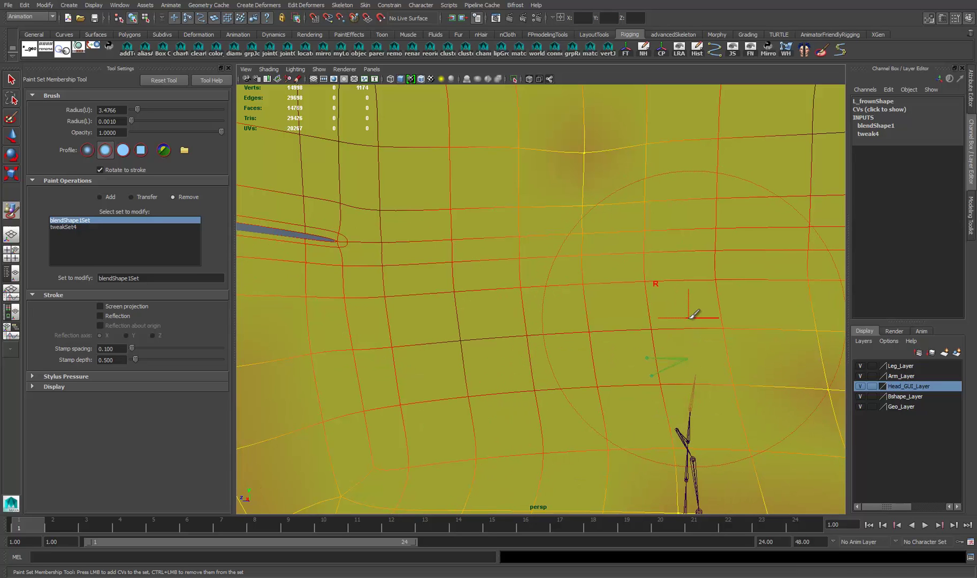
click(595, 184)
Step: Leave the paint tool and examine the row of frown heads together with the smile heads below it
alt+right_drag(717, 334, 621, 316)
scroll(694, 332, down, 8)
alt+drag(622, 316, 611, 310)
alt+middle_drag(611, 310, 480, 296)
alt+right_drag(480, 297, 458, 300)
mouse_move(519, 299)
alt+middle_down()
mouse_move(460, 303)
mouse_move(456, 291)
alt+middle_up()
scroll(476, 297, down, 2)
alt+drag(456, 291, 474, 287)
alt+middle_drag(474, 286, 514, 287)
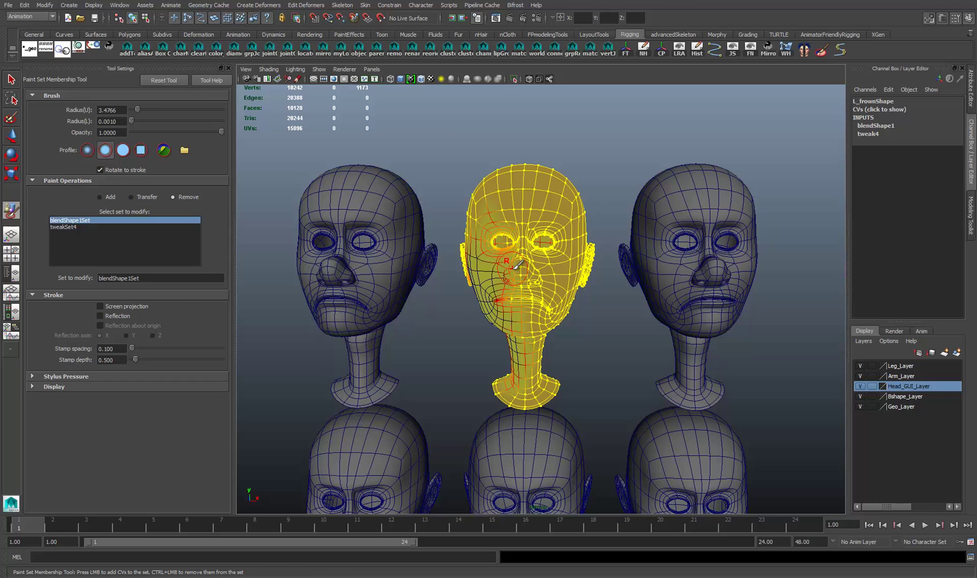
key(w)
scroll(589, 295, down, 5)
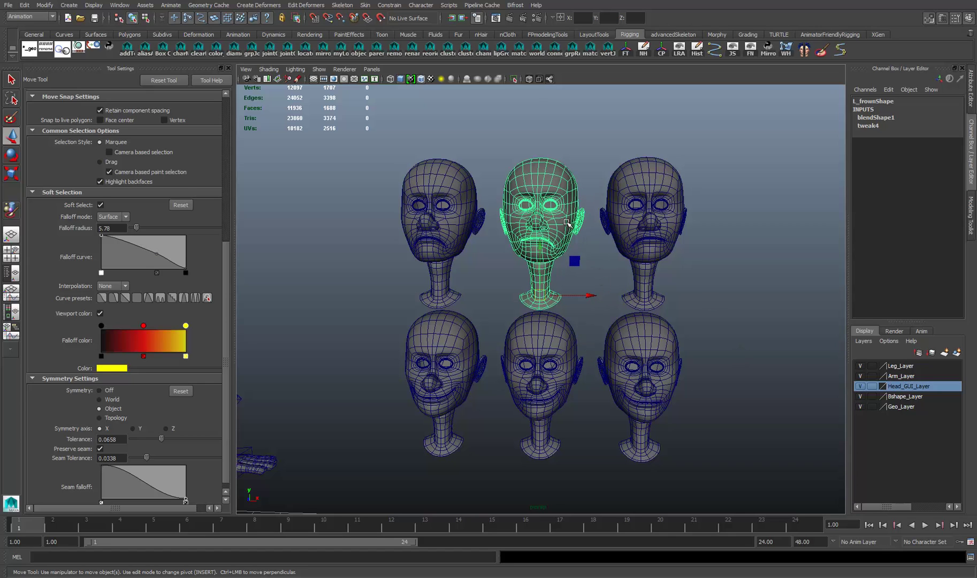
alt+drag(567, 223, 625, 240)
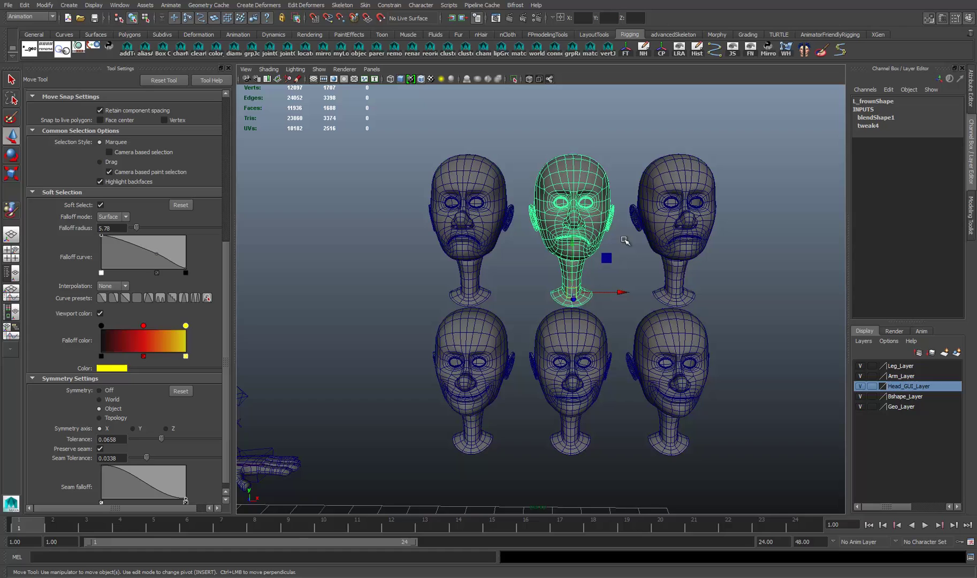
Step: Select the frown and smile heads in turn and compare both rows of blend shape heads from the front and side
click(487, 231)
click(484, 347)
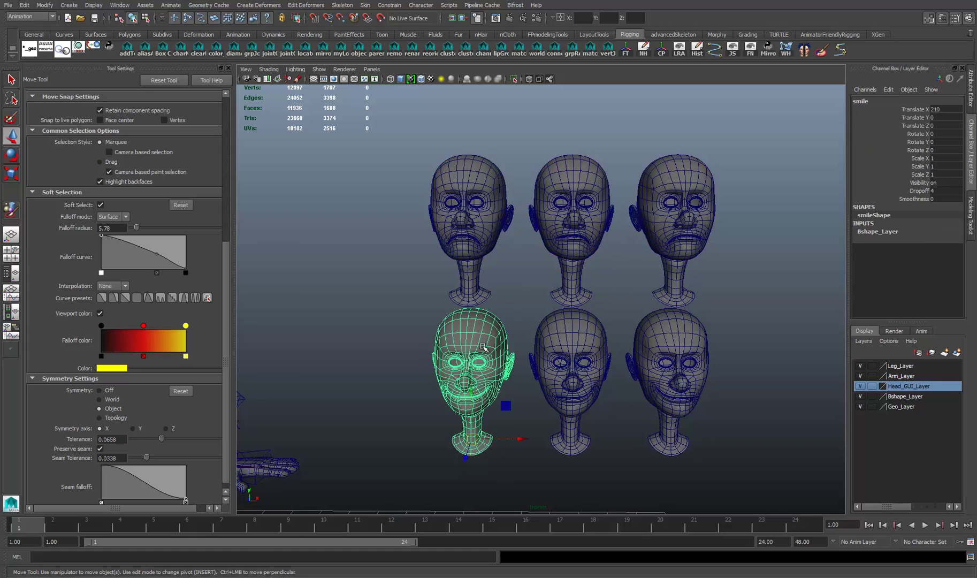
click(487, 223)
click(495, 320)
click(489, 227)
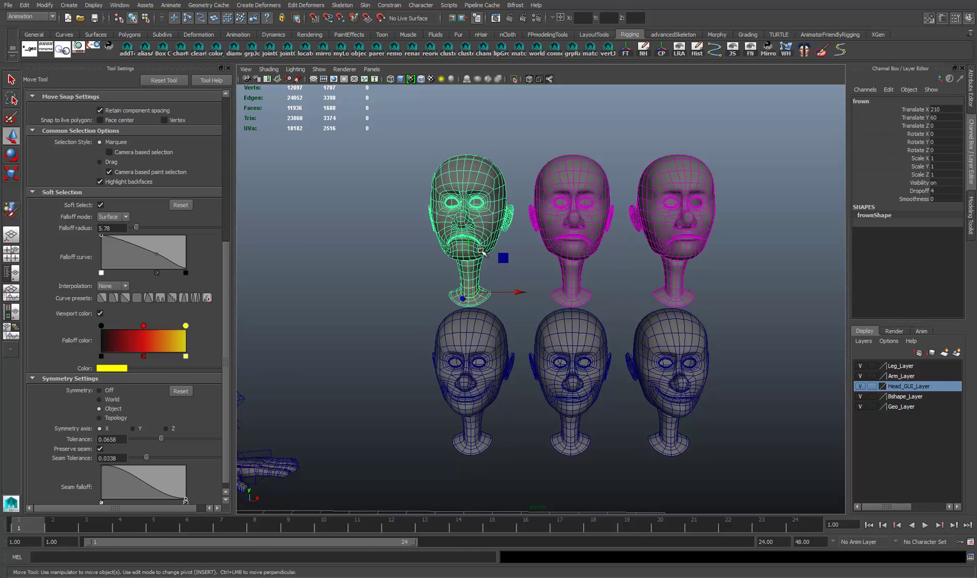
click(474, 354)
alt+drag(462, 236, 491, 244)
alt+right_drag(490, 244, 535, 246)
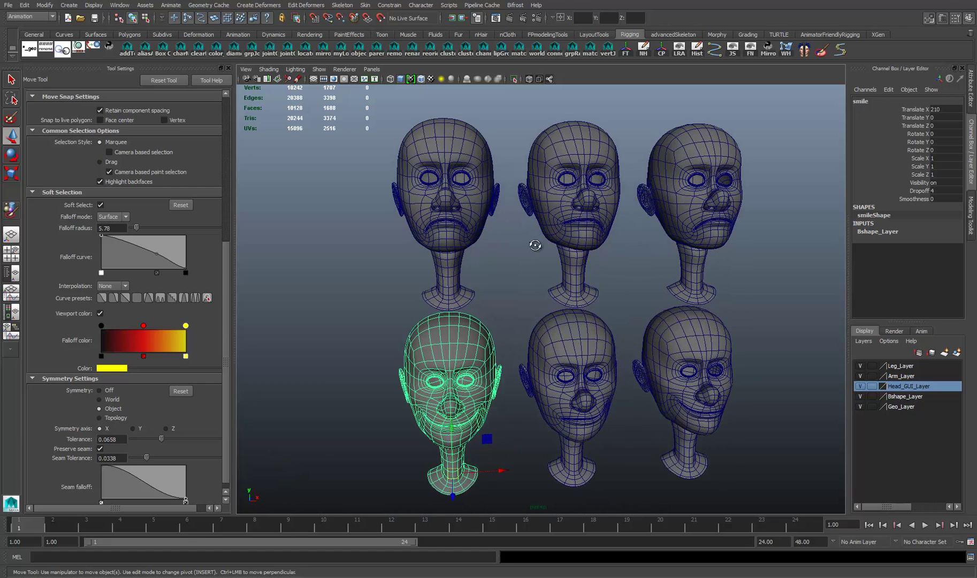
alt+drag(535, 246, 487, 214)
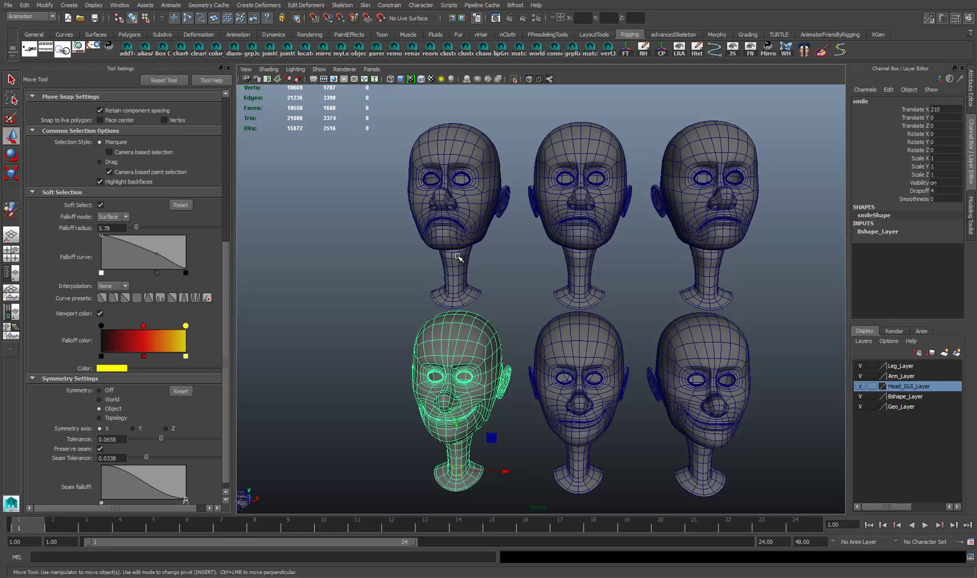
click(462, 224)
click(465, 344)
click(461, 232)
alt+middle_drag(522, 194, 489, 247)
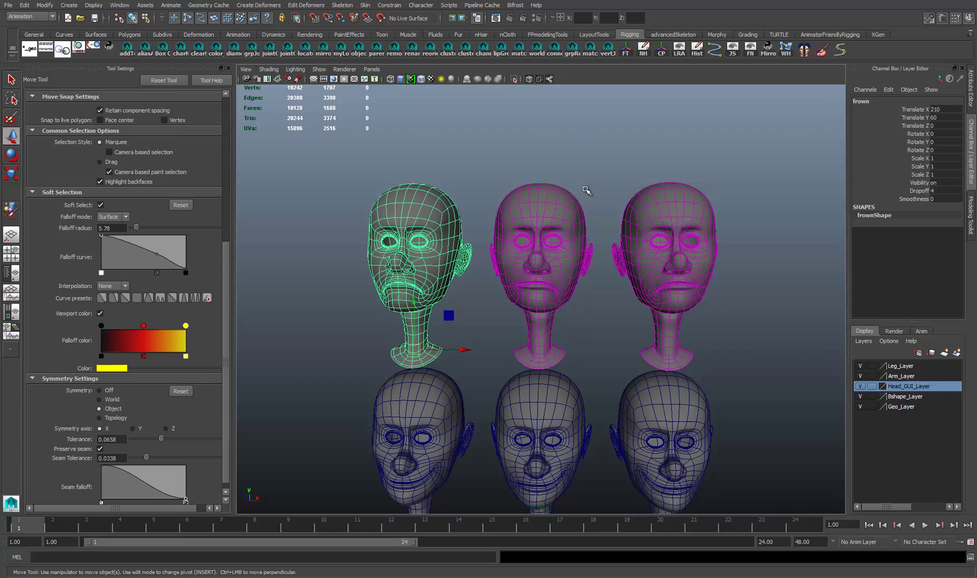
alt+drag(539, 277, 489, 265)
alt+drag(421, 249, 385, 258)
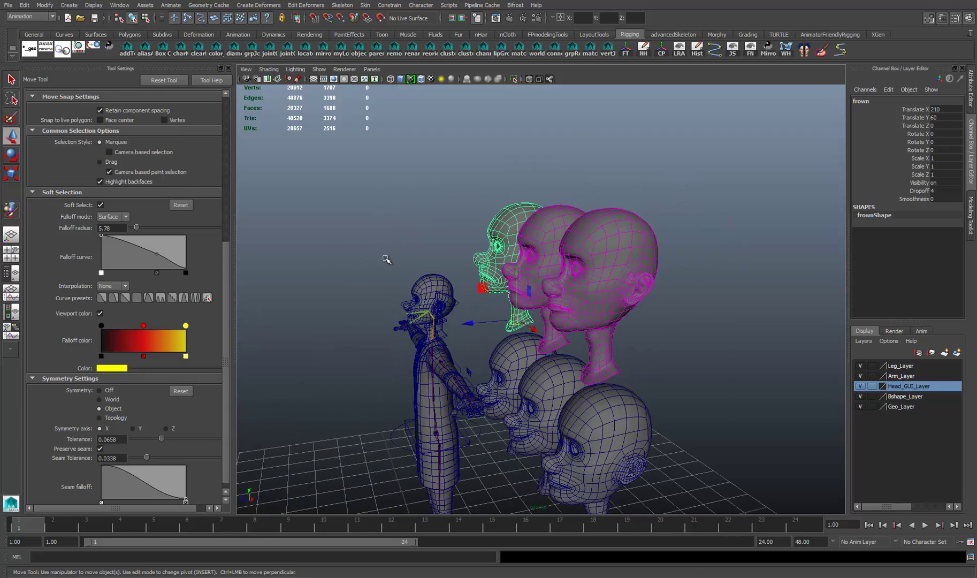
alt+drag(572, 273, 657, 278)
scroll(640, 249, up, 3)
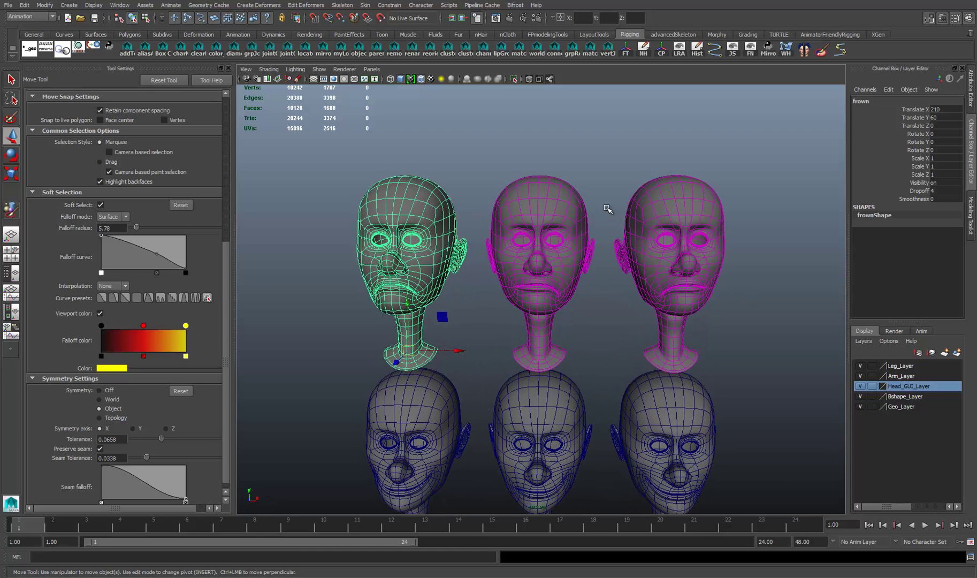
Step: Delete the history of the L_frown and R_frown heads
click(647, 235)
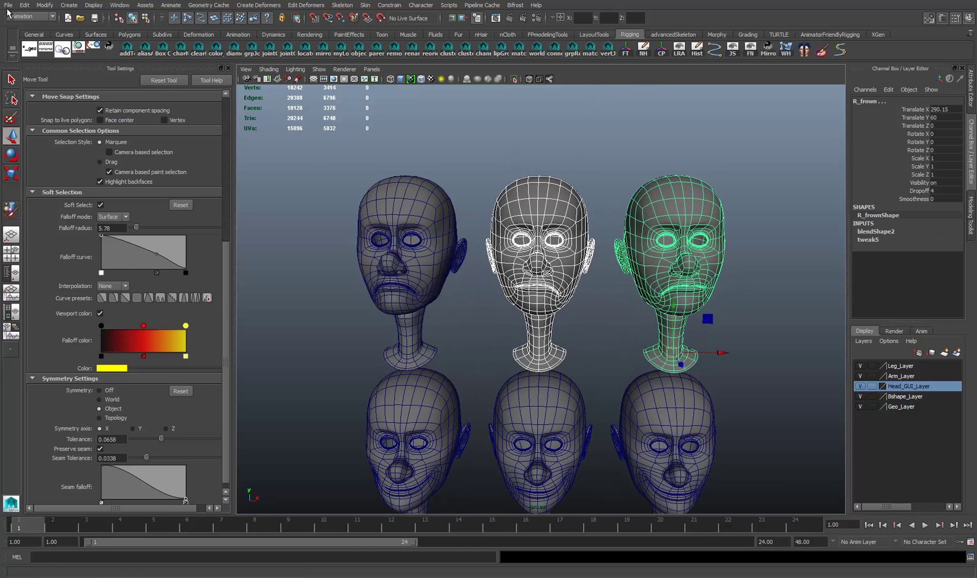
click(24, 4)
mouse_move(40, 118)
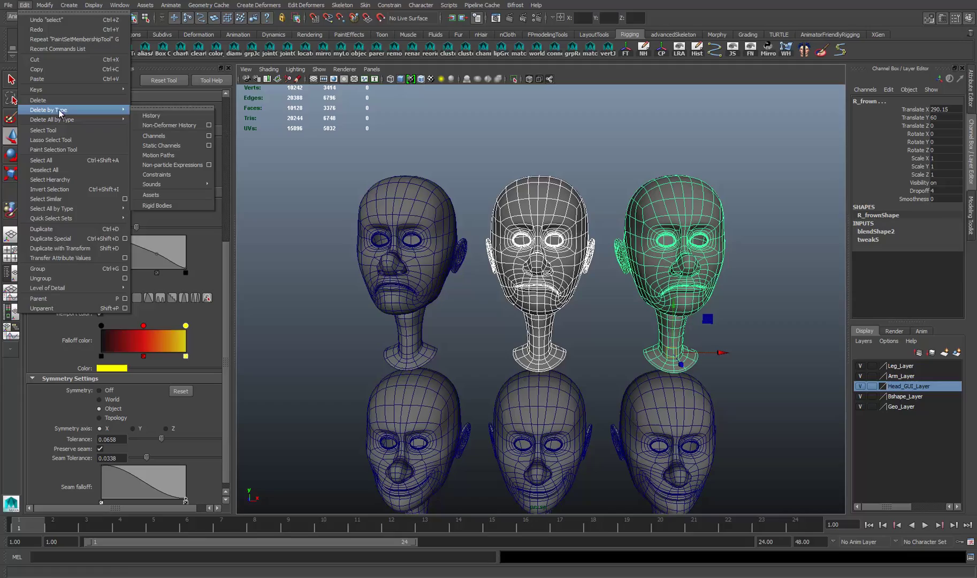
click(151, 125)
click(563, 178)
drag(563, 178, 636, 266)
alt+middle_drag(634, 266, 696, 248)
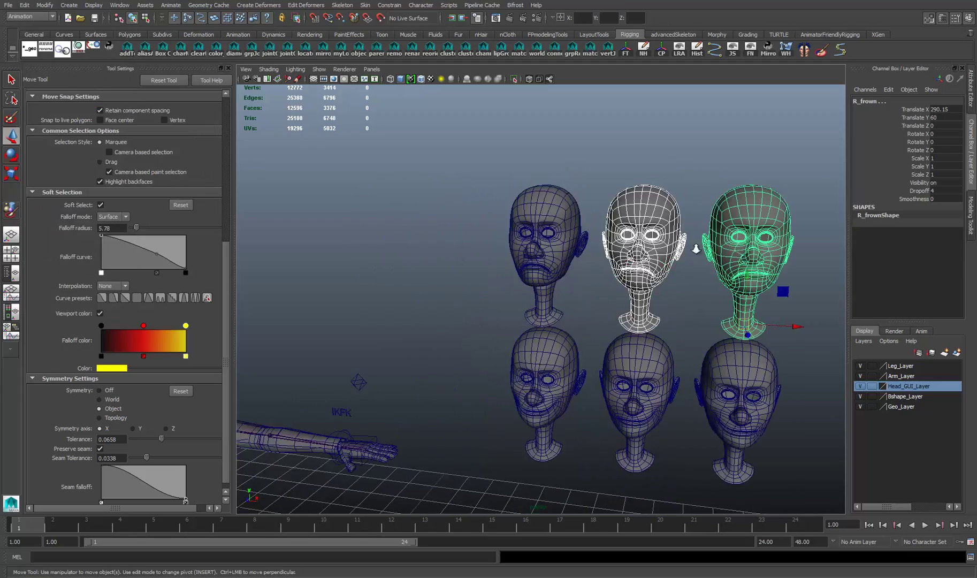
Step: Add the L_smile and R_smile heads to the selected L_frown and R_frown heads, and select the character's own head last
alt+right_drag(696, 248, 609, 235)
alt+middle_drag(609, 234, 627, 213)
shift+click(627, 343)
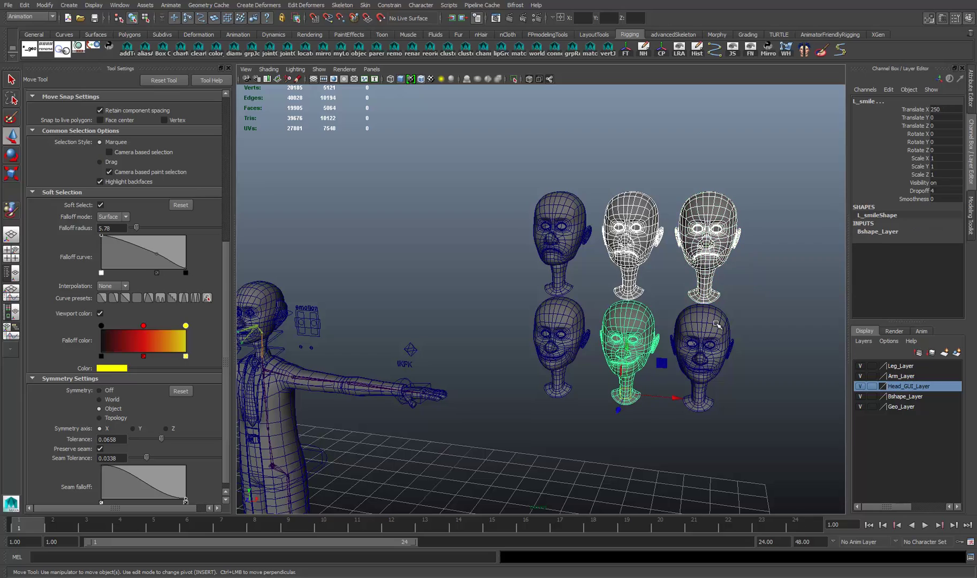
shift+click(694, 343)
alt+middle_drag(625, 348, 687, 325)
alt+right_drag(417, 302, 487, 300)
alt+middle_drag(487, 300, 600, 312)
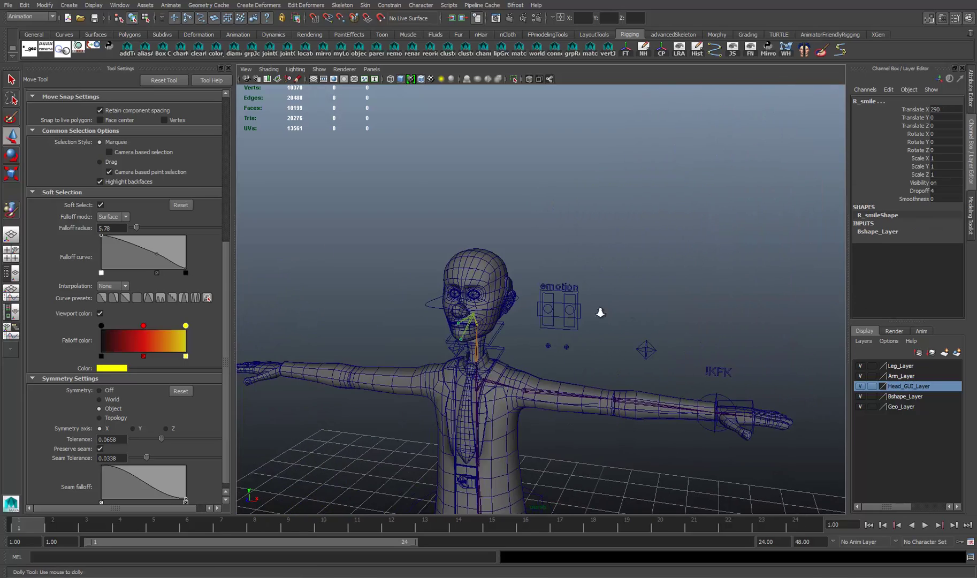
alt+right_drag(600, 312, 654, 296)
click(448, 251)
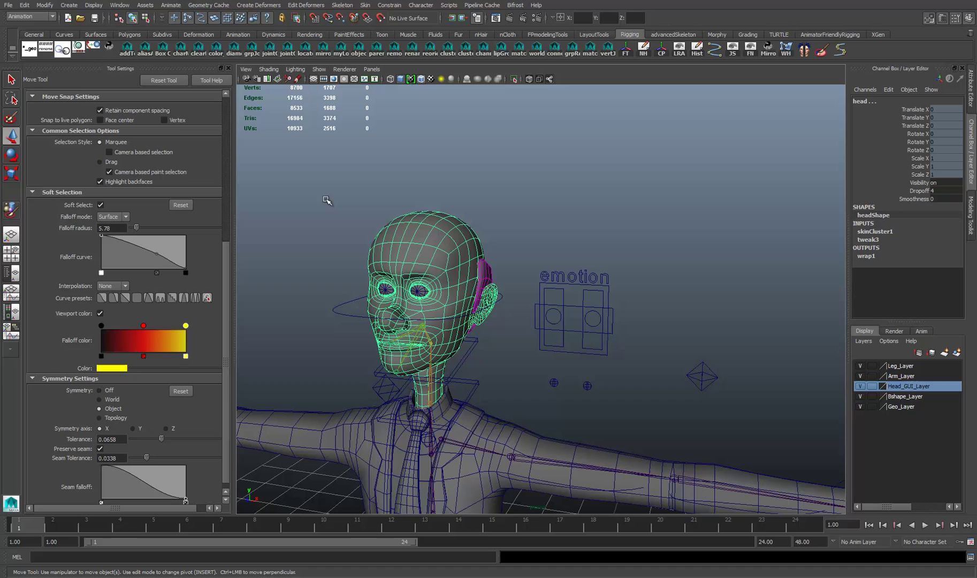
Step: Open the Blend Shape creation options, reset the settings and name the blend shape node facial Bshape
click(248, 7)
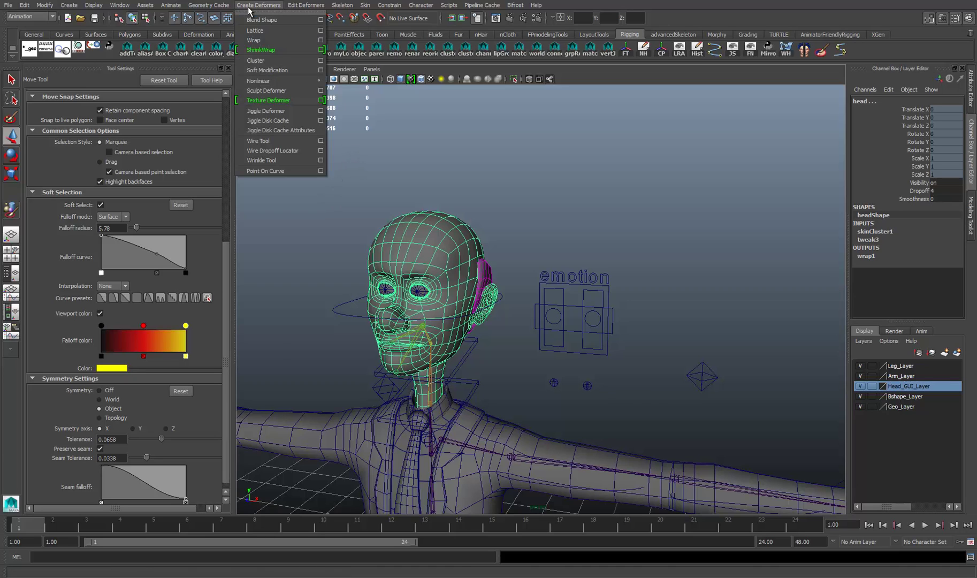
click(320, 22)
drag(385, 161, 506, 126)
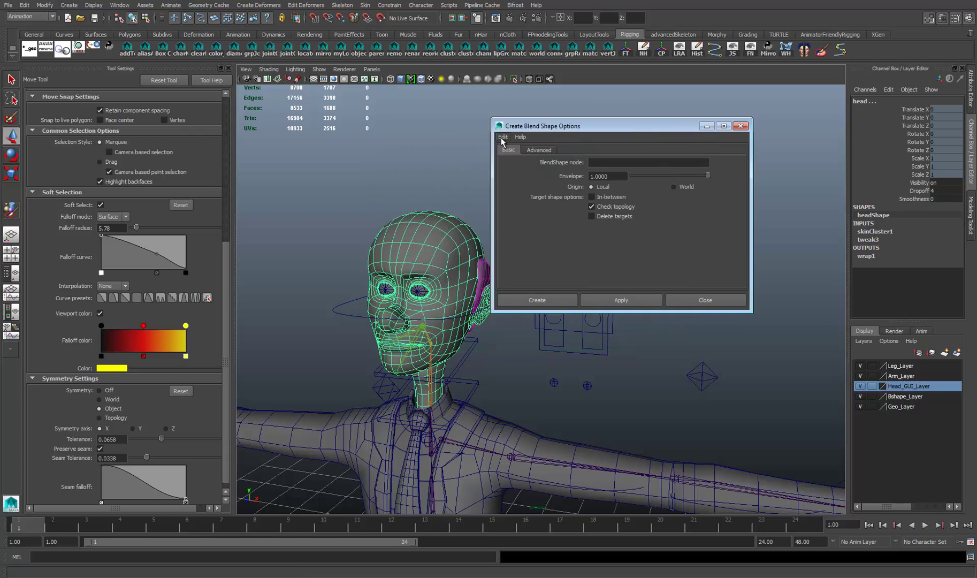
click(502, 138)
click(522, 157)
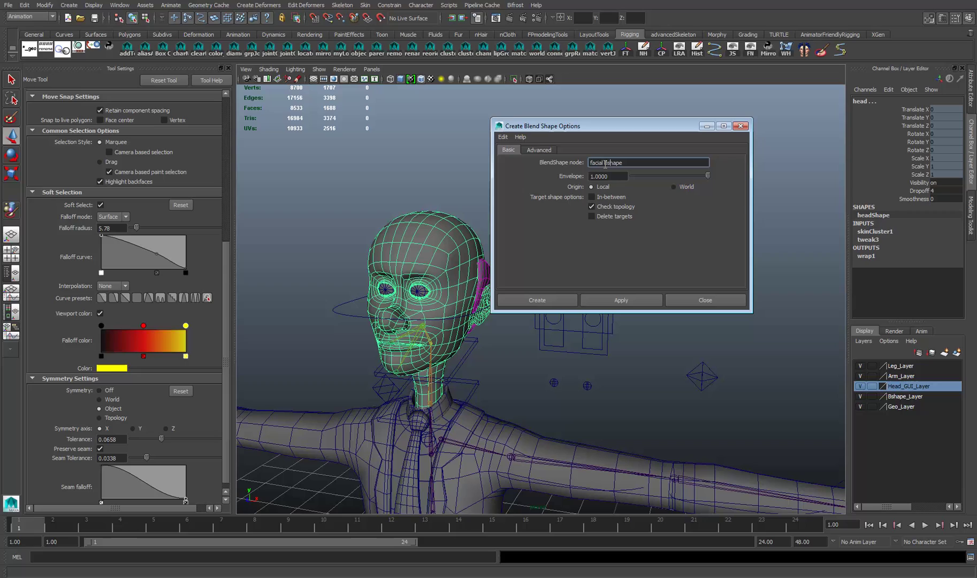
Step: Use Front of chain as the deformation order and apply the blend shape to the character's head
click(543, 150)
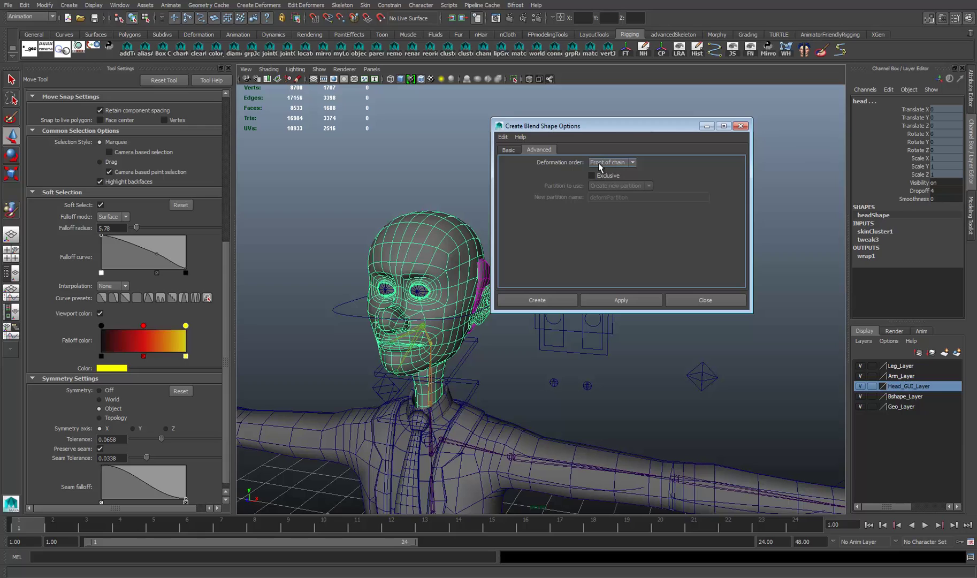
click(510, 150)
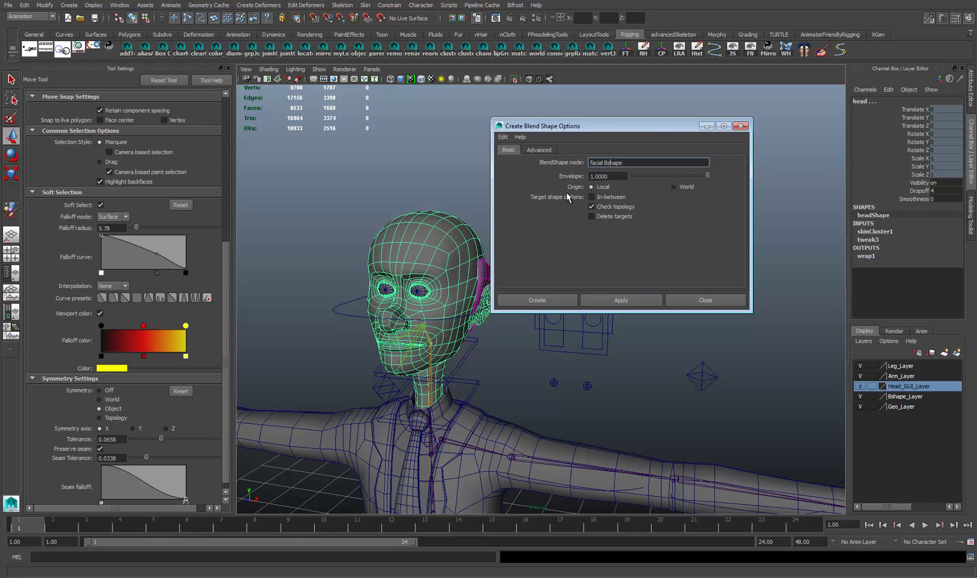
click(621, 300)
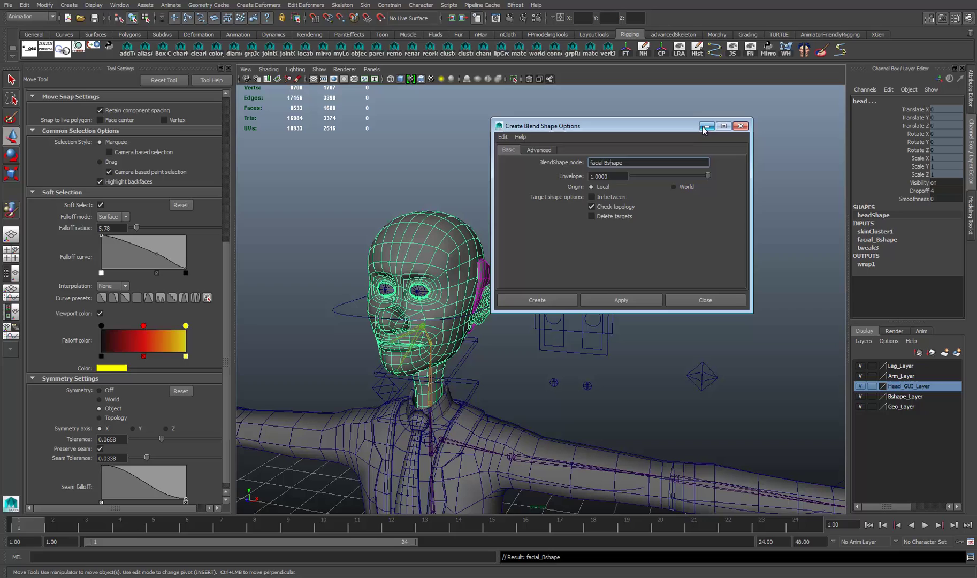
drag(679, 127, 676, 117)
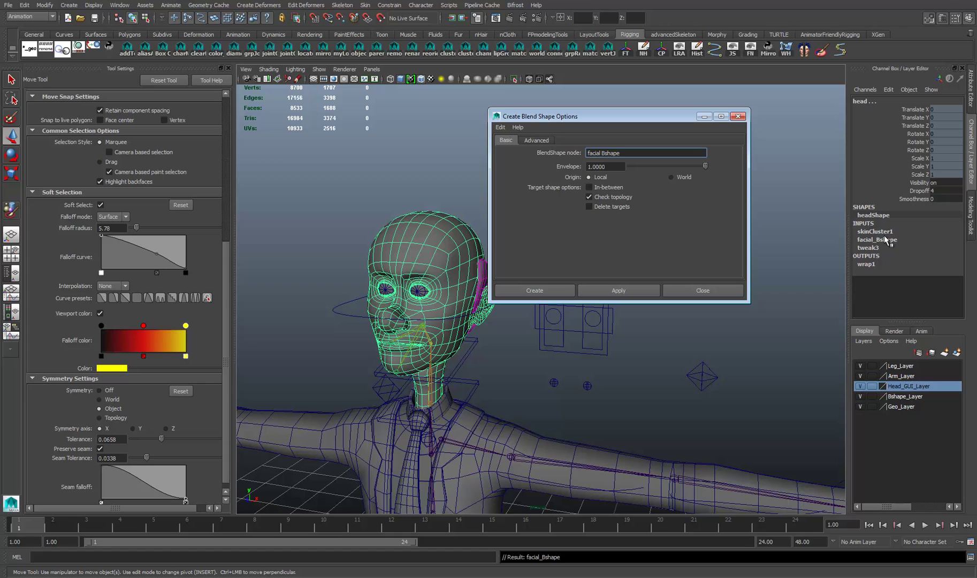
Step: Close the blend shape options and show the facial_Bshape target weights of the character's head
click(738, 116)
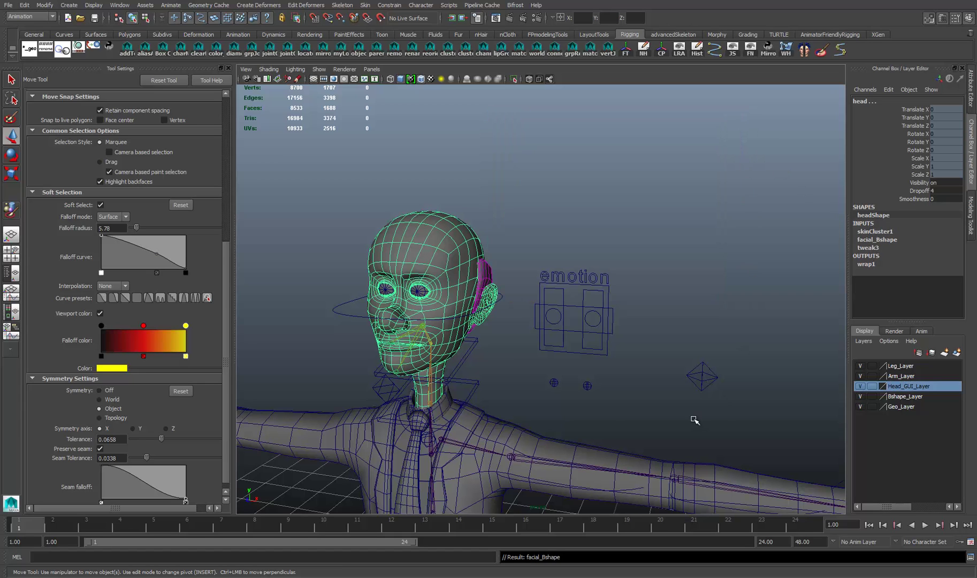
alt+drag(501, 320, 438, 300)
alt+right_drag(437, 301, 340, 266)
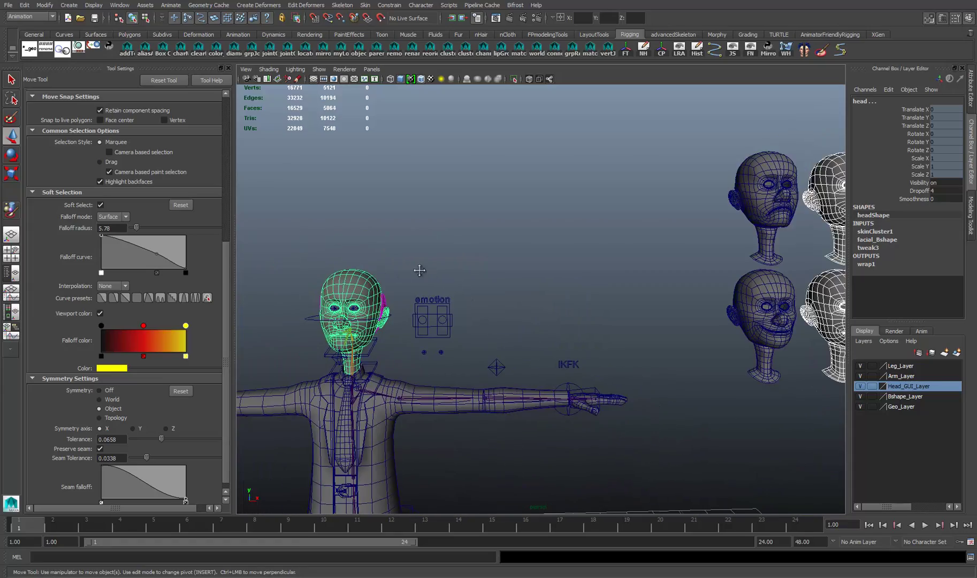
alt+middle_drag(421, 271, 552, 258)
alt+right_drag(676, 270, 744, 269)
alt+middle_drag(569, 267, 700, 272)
alt+right_drag(678, 272, 694, 272)
alt+drag(694, 272, 661, 266)
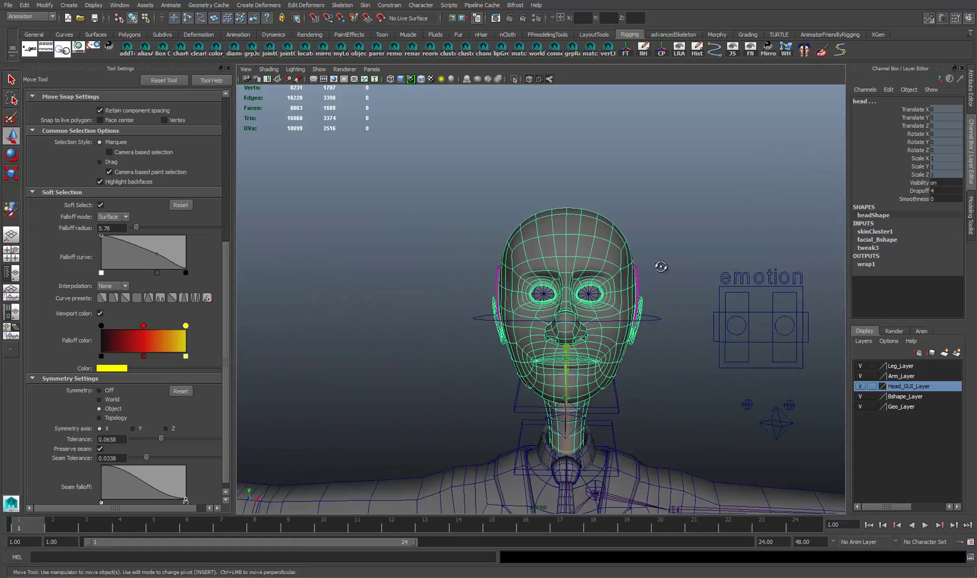
alt+middle_drag(582, 248, 627, 259)
alt+right_drag(695, 266, 718, 266)
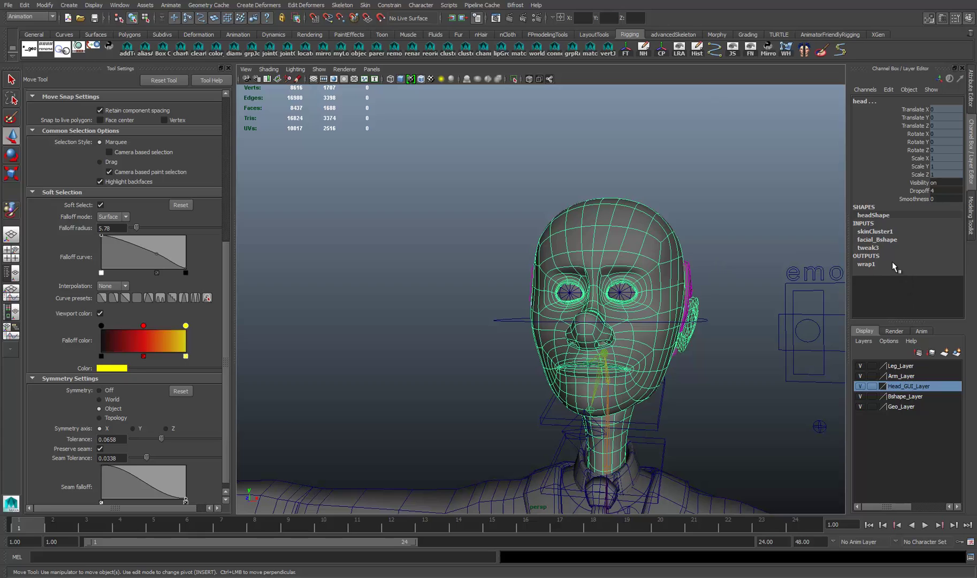
click(880, 240)
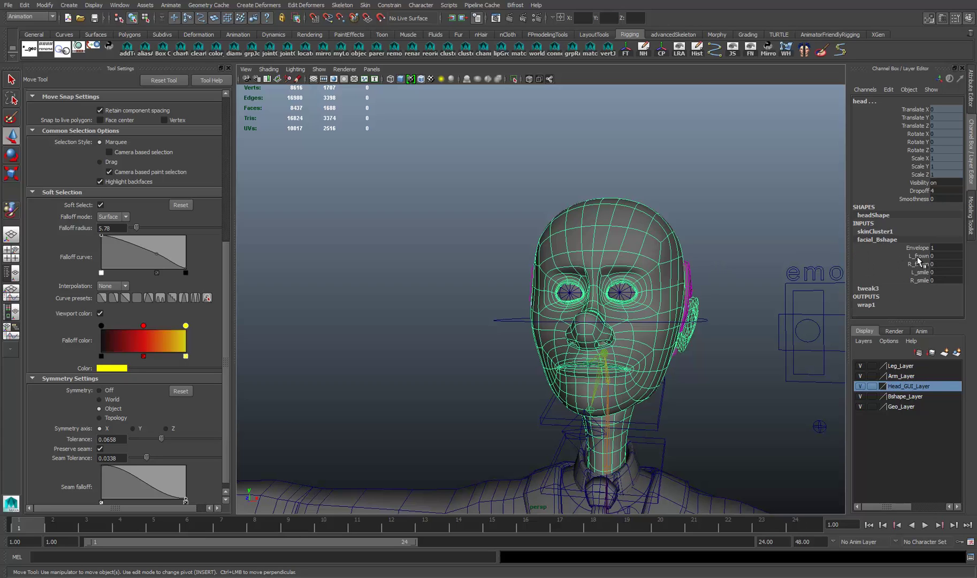
Step: Test the L_frown, R_frown and L_smile weights of facial_Bshape one after another, leaving each at 0
click(918, 257)
middle_drag(774, 256, 676, 257)
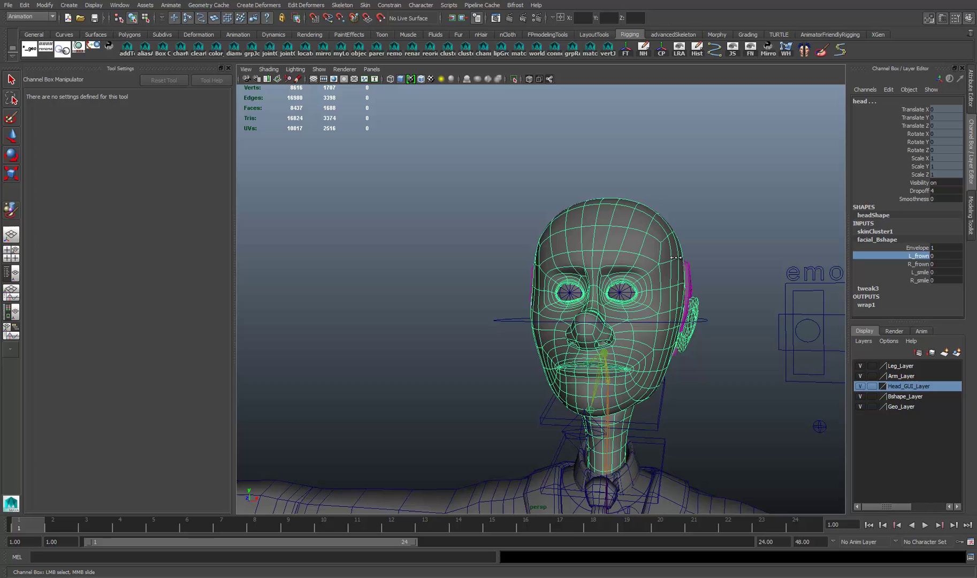
click(918, 264)
middle_drag(792, 266, 654, 257)
click(918, 272)
middle_drag(718, 235, 661, 239)
Step: Raise the R_smile and L_smile weights to 1 and inspect the smile on the head from the front and the side
click(919, 280)
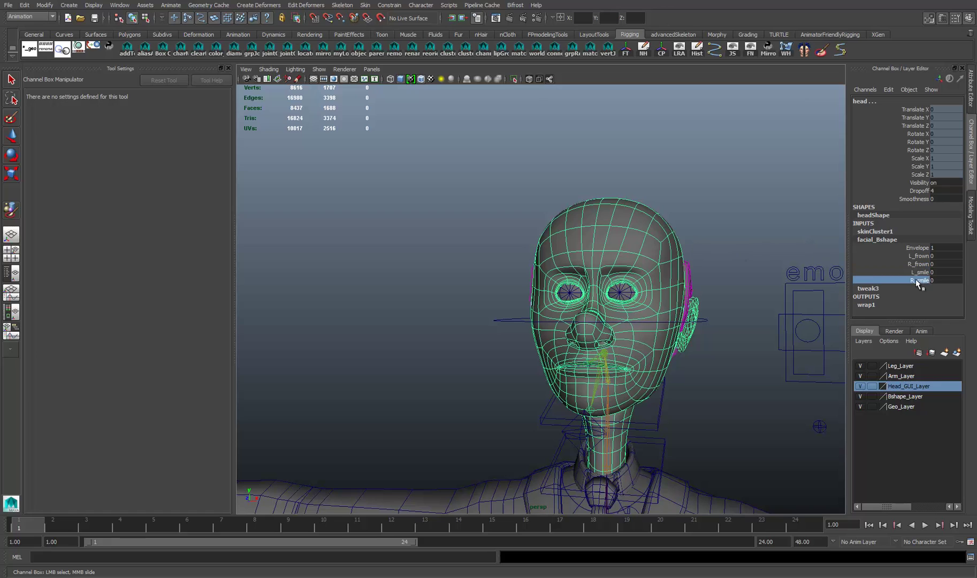
middle_drag(744, 253, 828, 248)
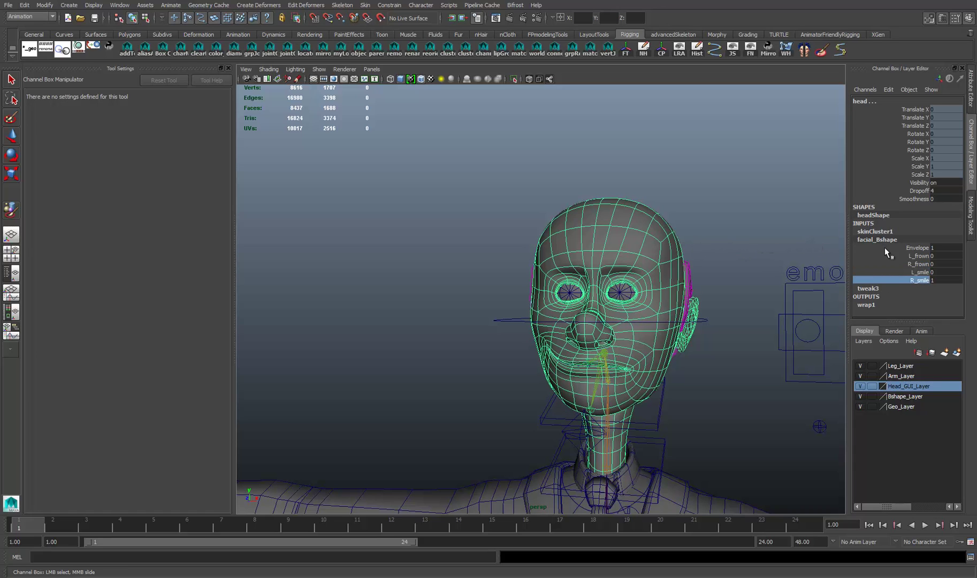
click(917, 272)
middle_drag(709, 243, 803, 241)
alt+drag(706, 249, 720, 244)
alt+right_drag(707, 246, 793, 251)
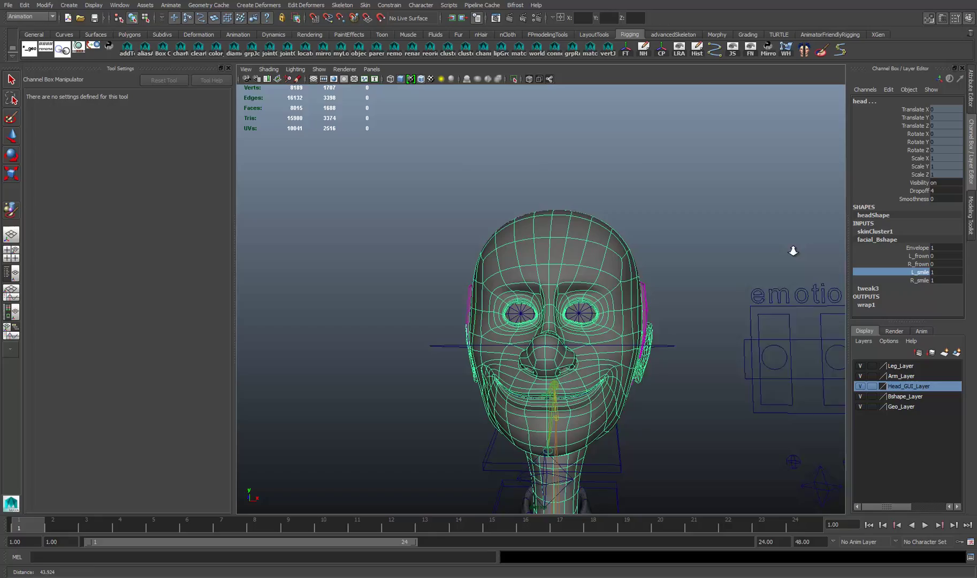
alt+middle_drag(629, 209, 630, 165)
alt+right_drag(631, 166, 674, 219)
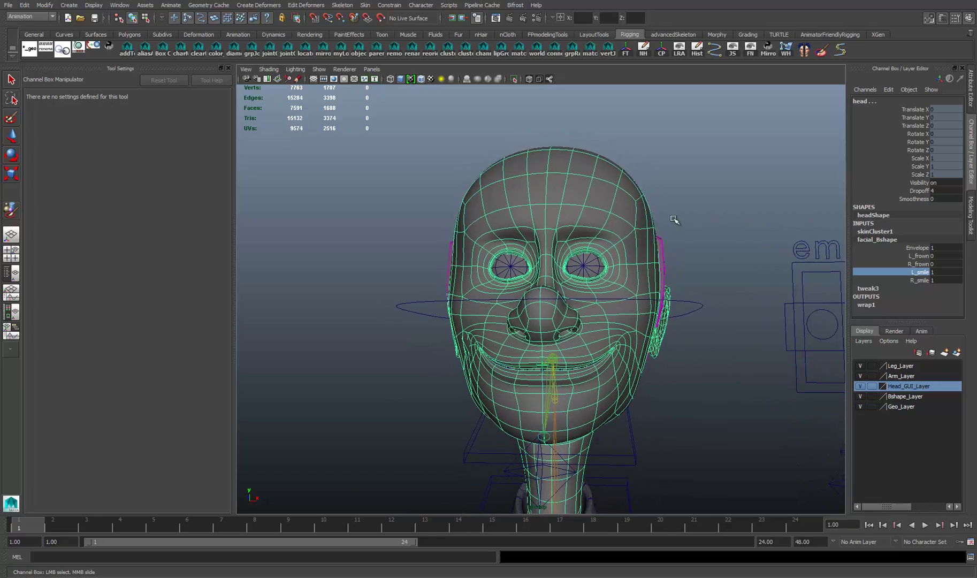
mouse_move(674, 220)
alt+mouse_down()
mouse_move(702, 221)
mouse_move(666, 221)
alt+mouse_up()
alt+middle_drag(665, 220, 547, 210)
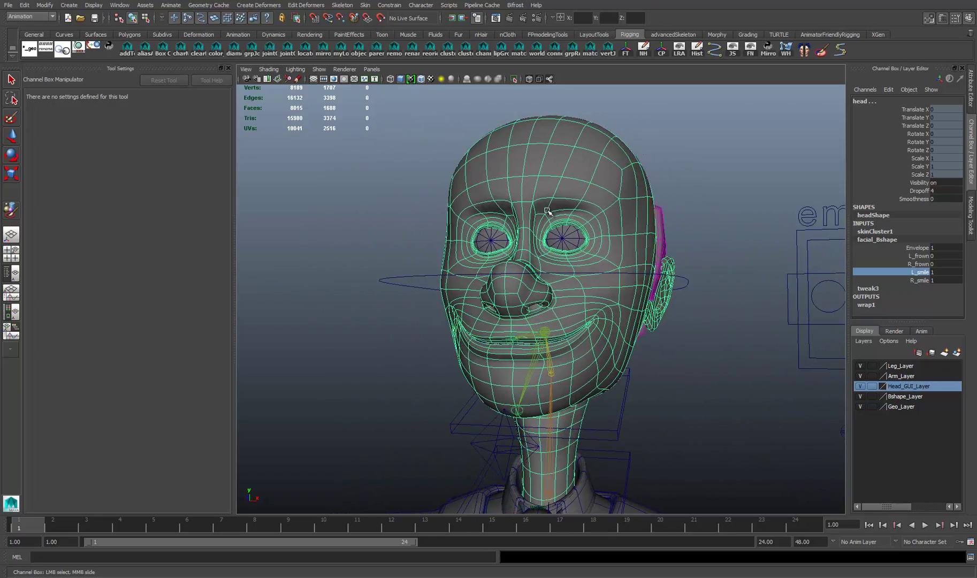
alt+drag(547, 211, 658, 221)
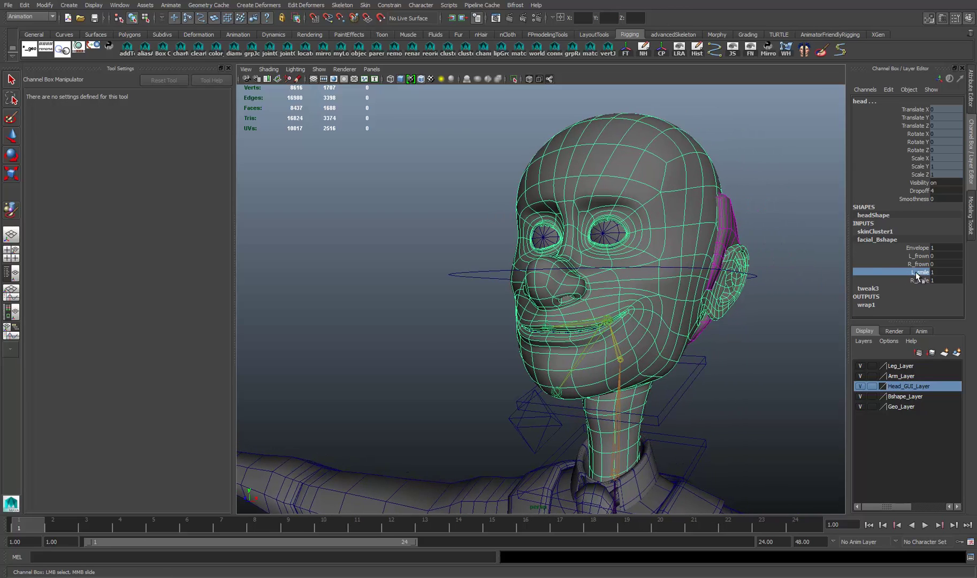
Step: Reset the L_smile and R_smile weights of facial_Bshape to 0
click(938, 272)
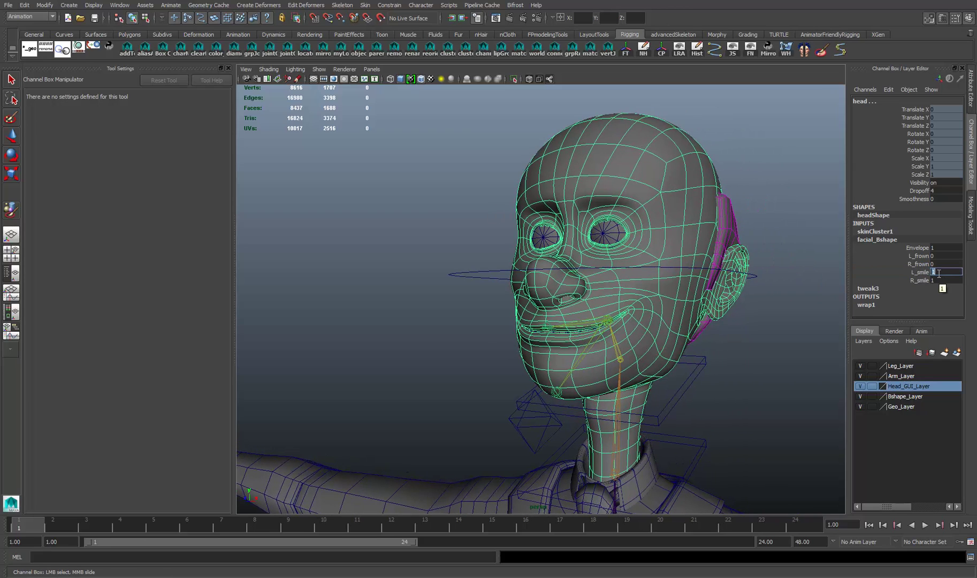
text(0)
key(Return)
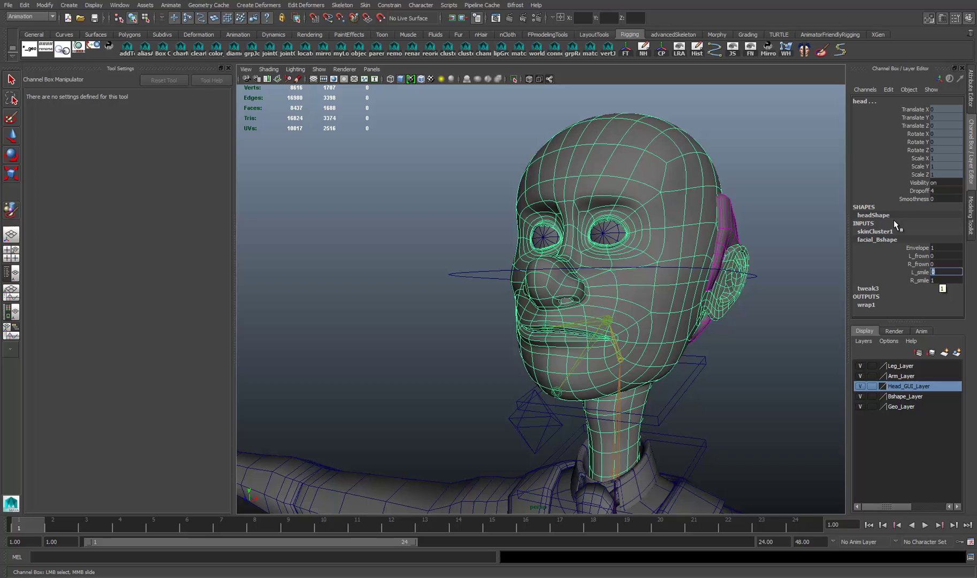
click(943, 280)
text(0)
key(Return)
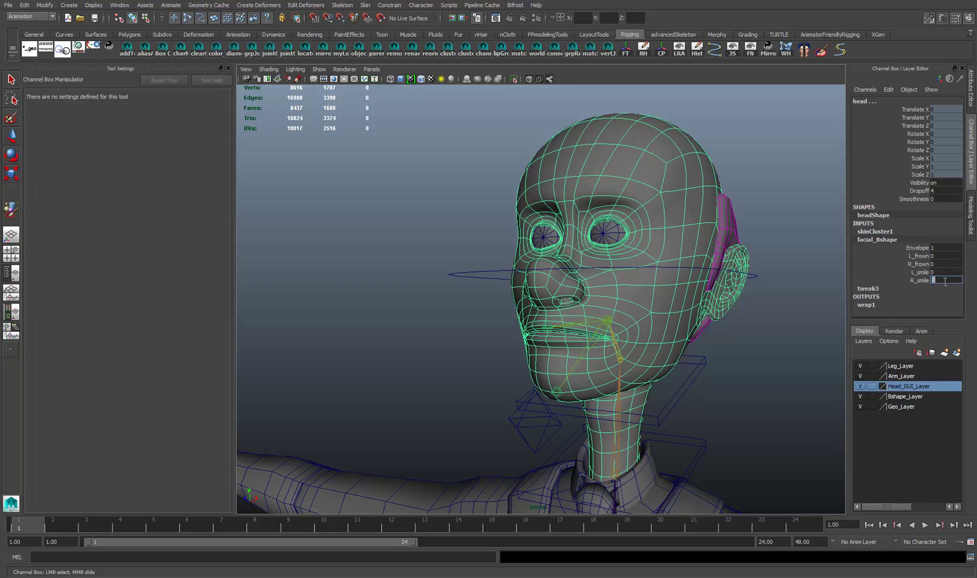
Step: Set the R_frown and L_frown weights of facial_Bshape to 1 and inspect the frown on the character's head
click(923, 265)
middle_drag(771, 264, 839, 262)
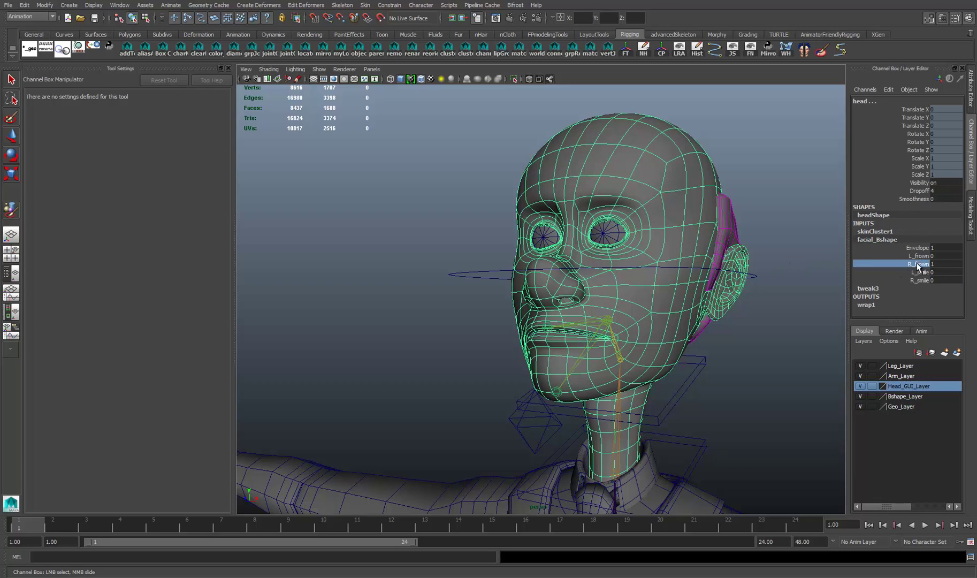
click(920, 257)
middle_drag(785, 276, 851, 274)
alt+drag(774, 274, 662, 312)
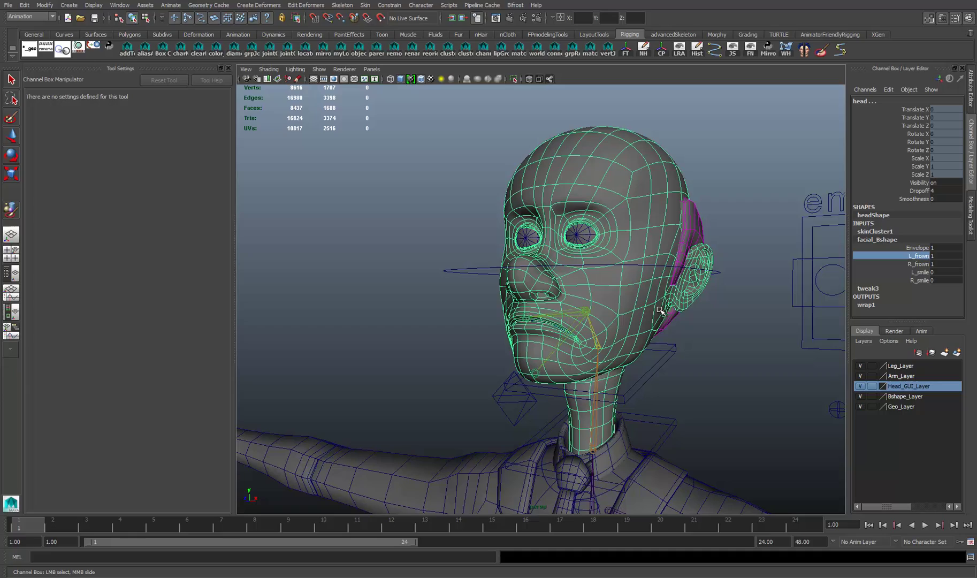
click(550, 79)
alt+right_drag(644, 277, 765, 289)
alt+middle_drag(669, 287, 650, 284)
alt+right_drag(650, 285, 680, 284)
Step: Examine the six frown and smile target heads placed beside the character
alt+right_drag(787, 281, 386, 208)
alt+drag(654, 234, 626, 231)
alt+middle_drag(659, 241, 454, 251)
alt+drag(453, 251, 530, 249)
alt+middle_drag(530, 249, 503, 249)
alt+right_drag(504, 249, 596, 242)
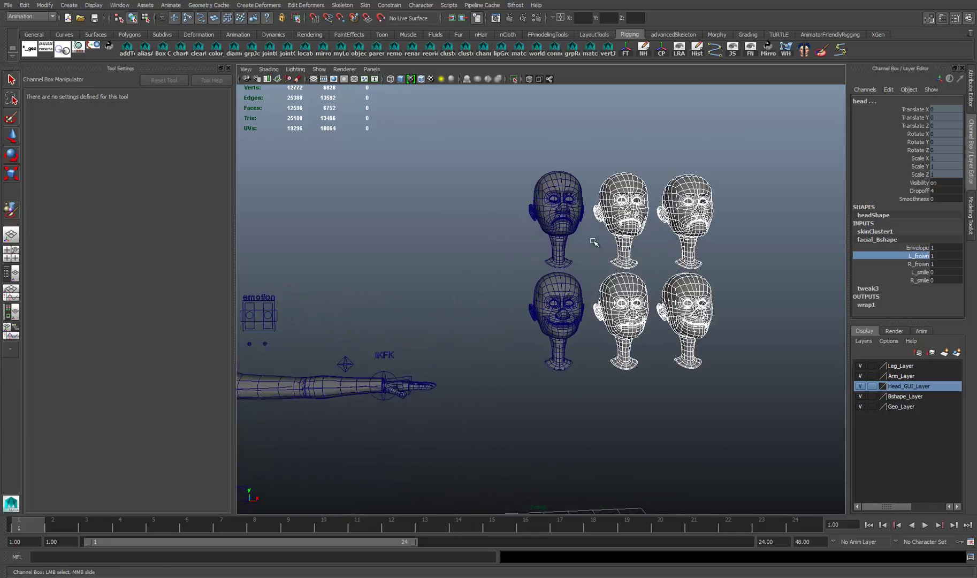
alt+middle_drag(602, 230, 543, 271)
alt+right_drag(544, 271, 589, 268)
alt+middle_drag(522, 247, 546, 233)
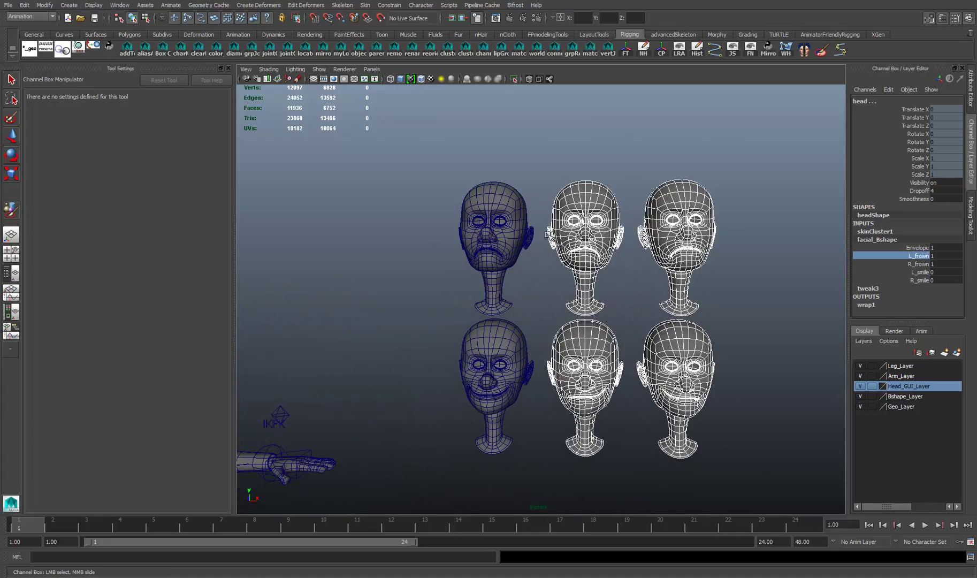
Step: Select the frown, L_frown and R_frown heads in turn to compare the full frown with its one-sided targets
click(510, 232)
scroll(547, 246, up, 5)
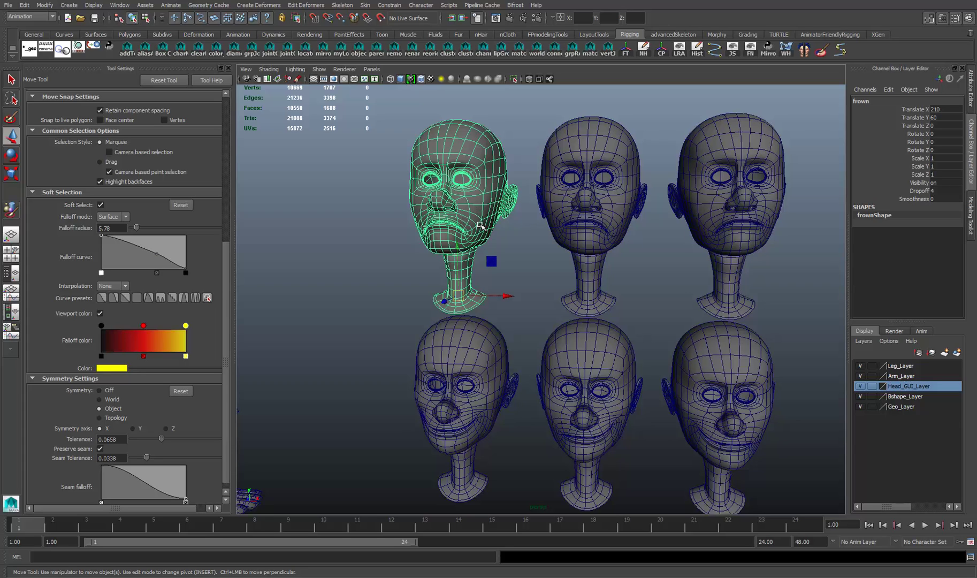
click(611, 210)
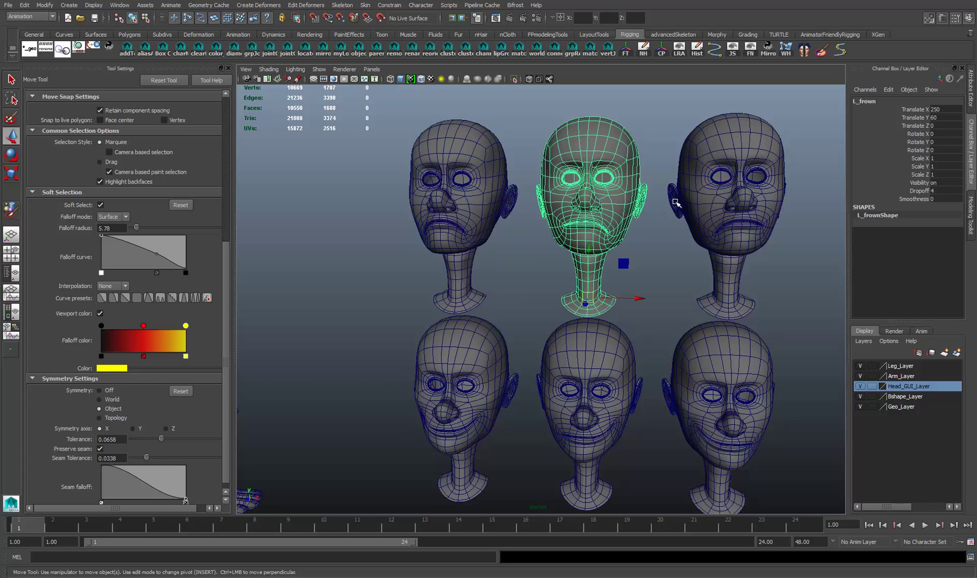
click(716, 199)
click(623, 205)
click(738, 206)
click(612, 208)
click(719, 207)
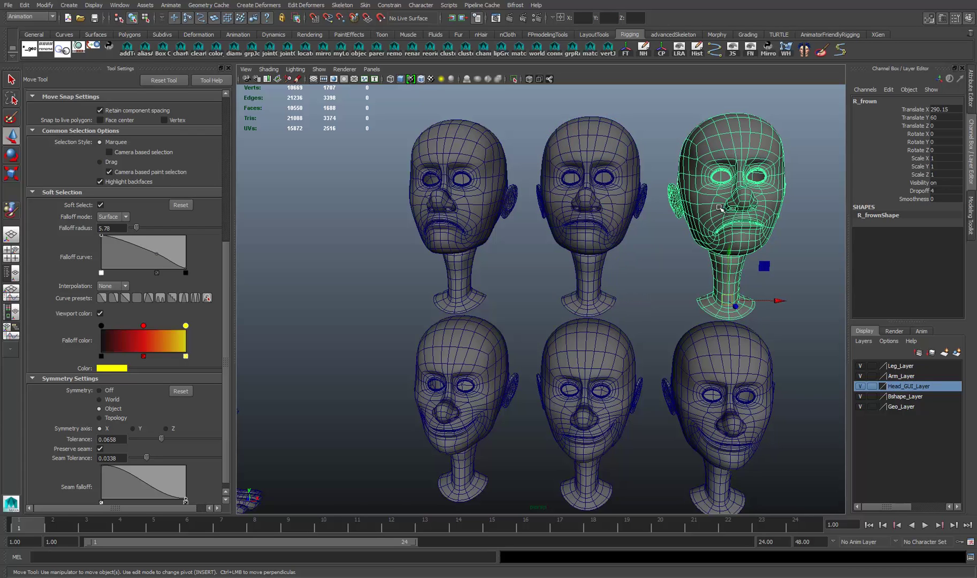